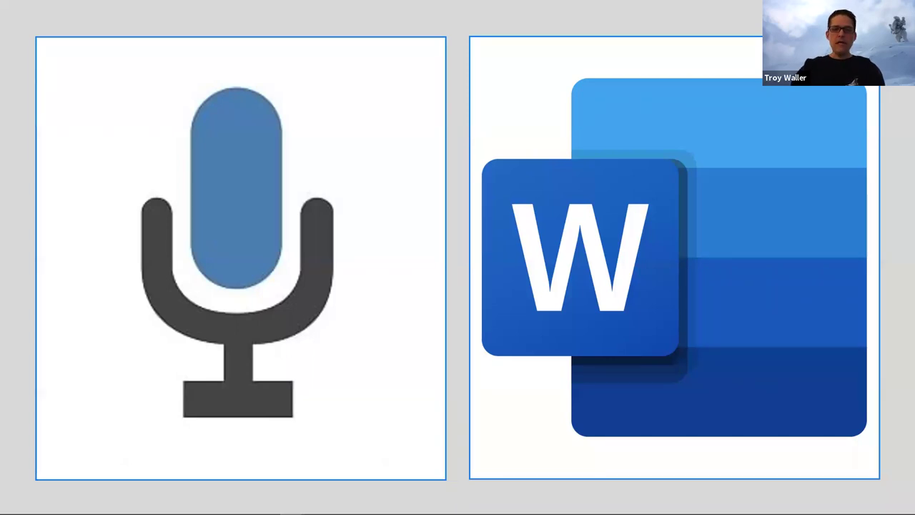
Step: Leave the slideshow for the Office 365 home page in the browser and bring up the blank Word document Dictate1
key(Right)
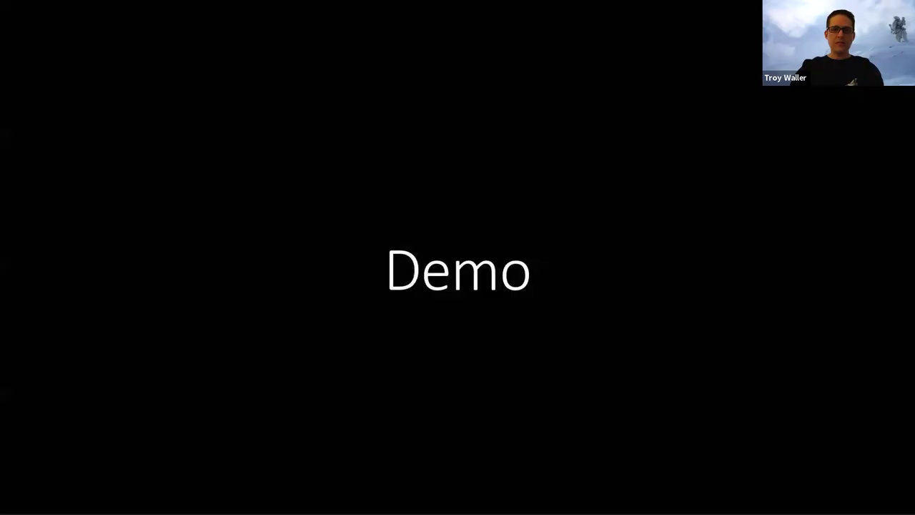
key(alt+Tab)
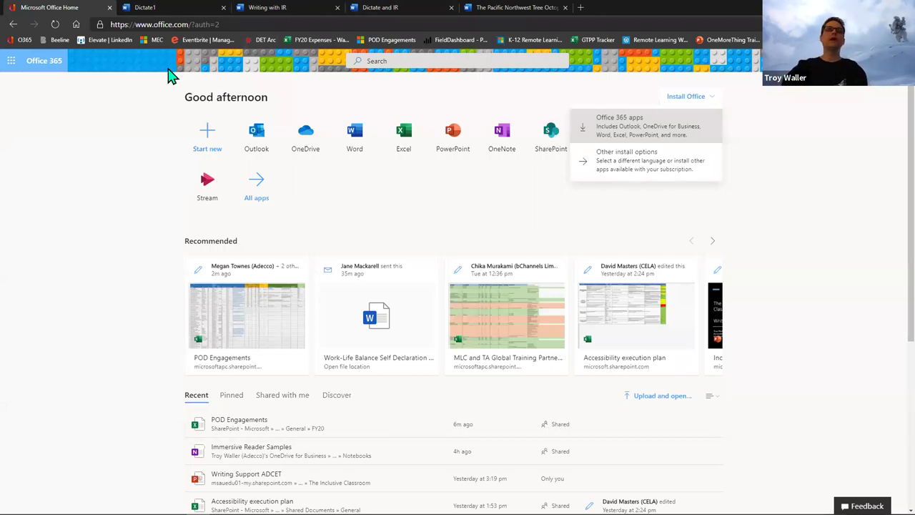
click(142, 109)
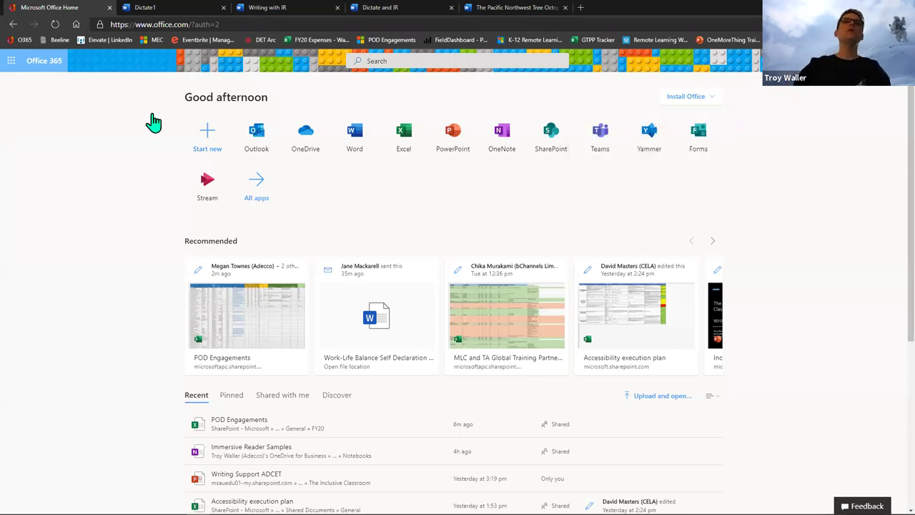
click(357, 150)
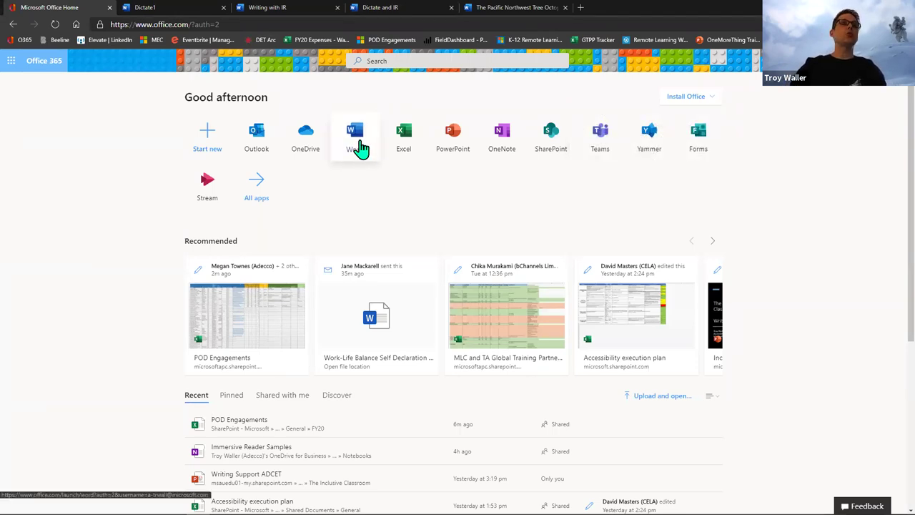
click(161, 9)
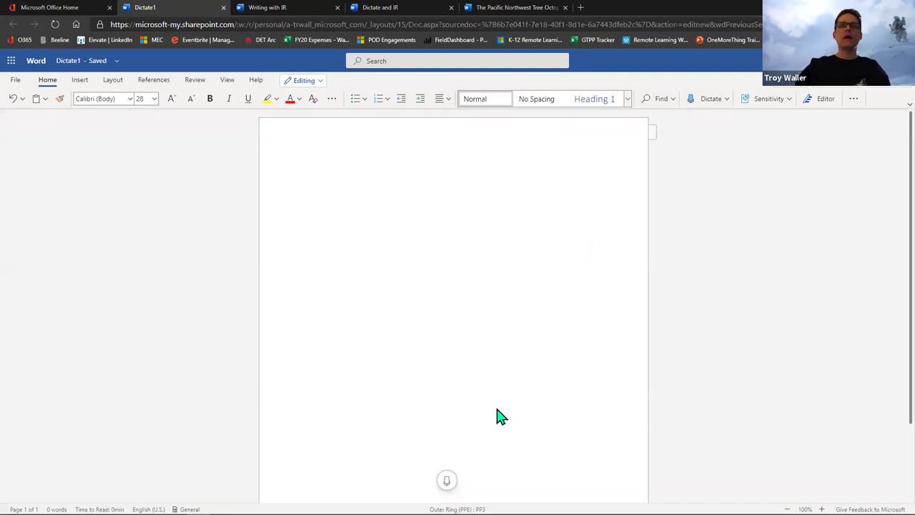
Step: Dictate a paragraph running from "Last Christmas Holidays I played with my puppy Brandy" to "you are amazing!", and stop dictation
mouse_move(447, 480)
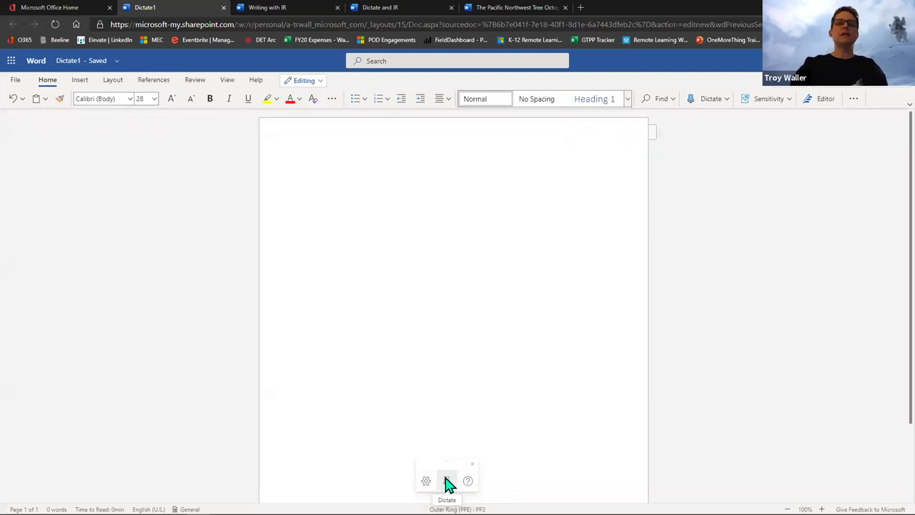
click(446, 481)
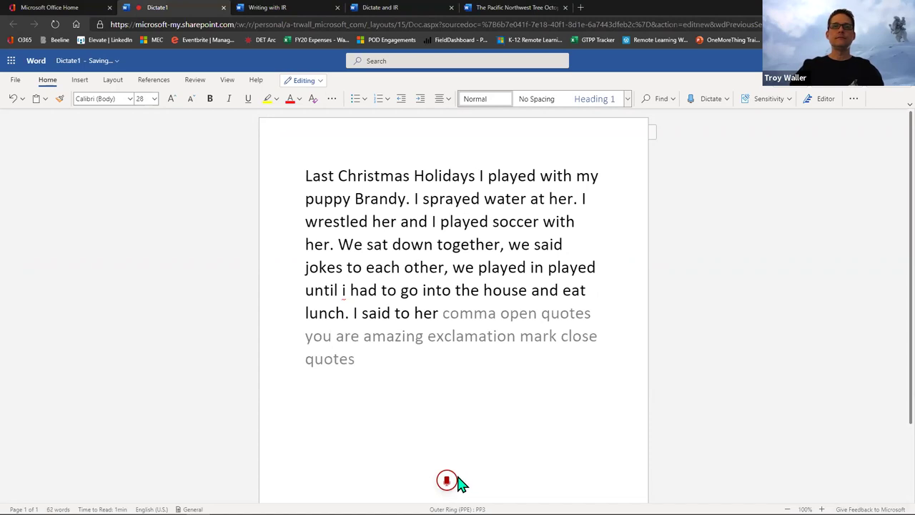
mouse_move(458, 482)
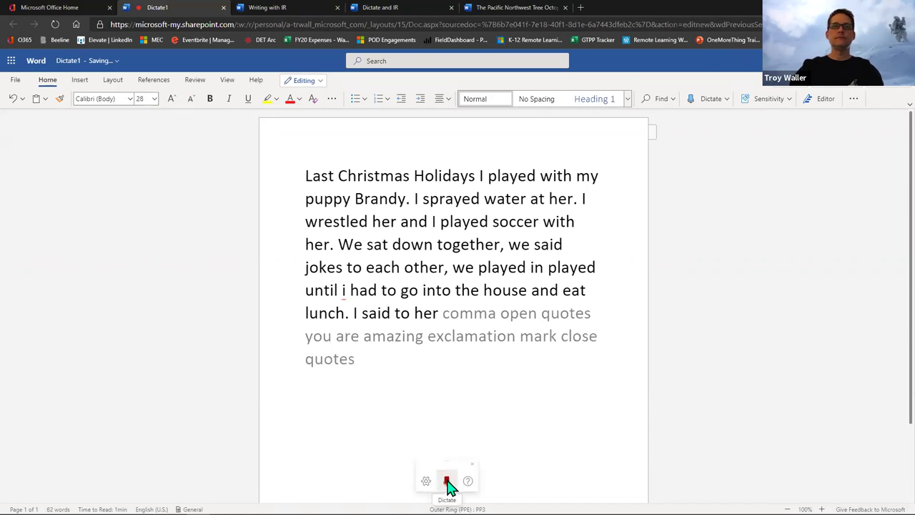
click(447, 482)
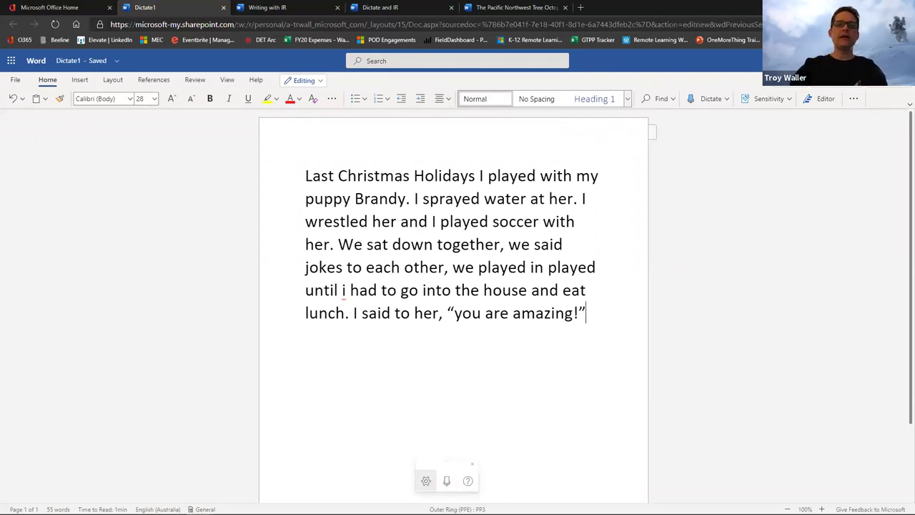
Step: Examine the dictation settings, including the available spoken languages, auto punctuation and voice commands
click(426, 481)
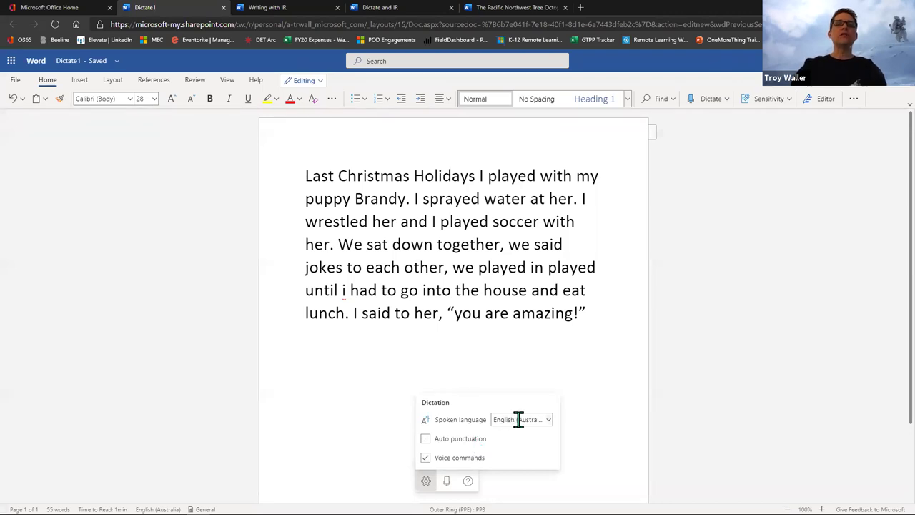
click(548, 420)
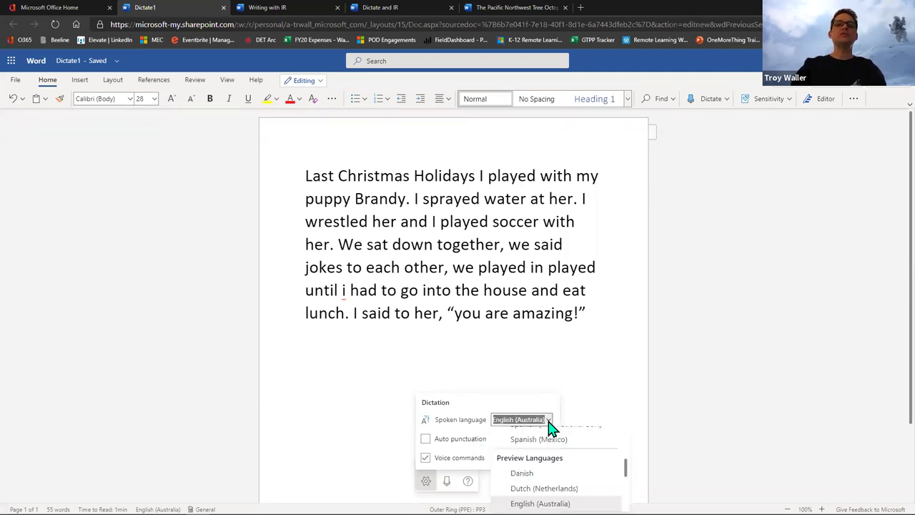
scroll(578, 452, up, 5)
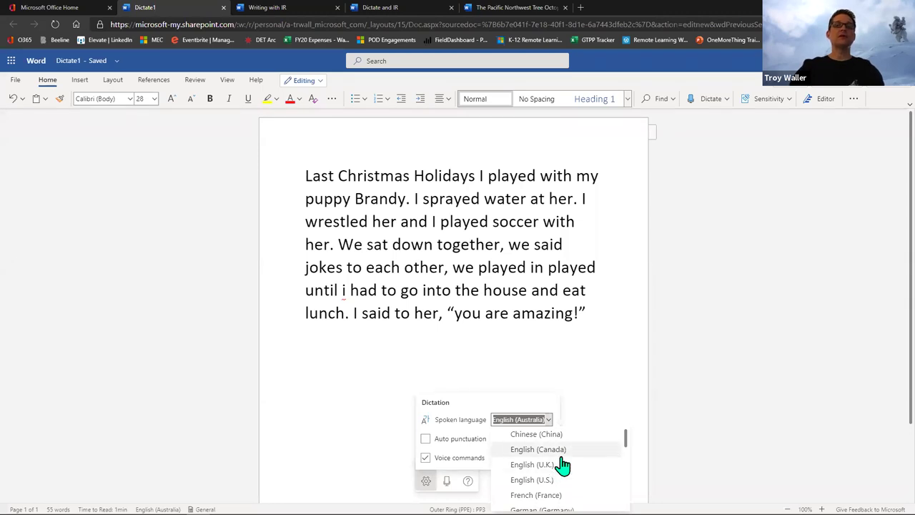
scroll(557, 475, down, 2)
scroll(556, 477, down, 6)
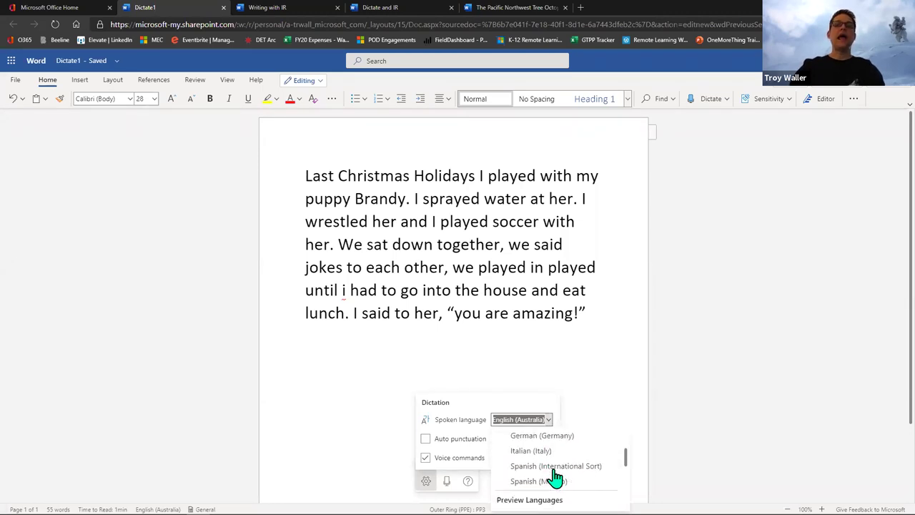
scroll(556, 478, down, 1)
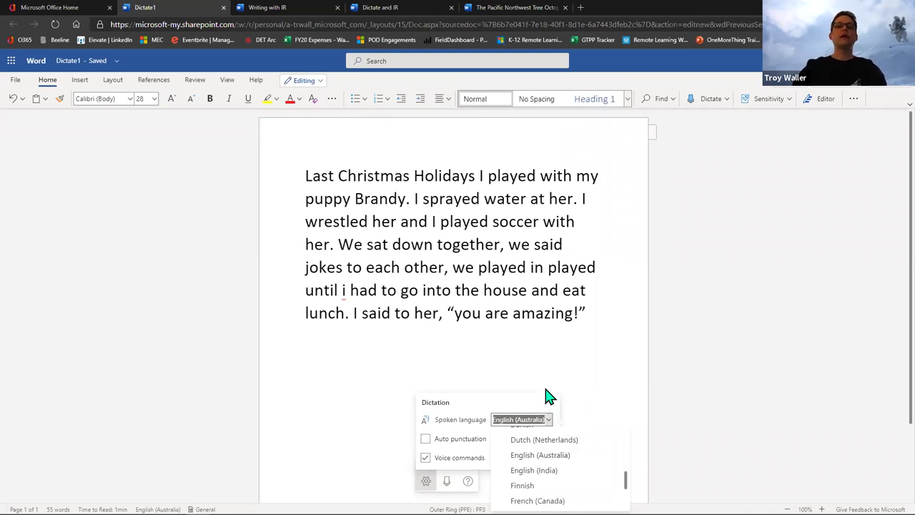
click(561, 362)
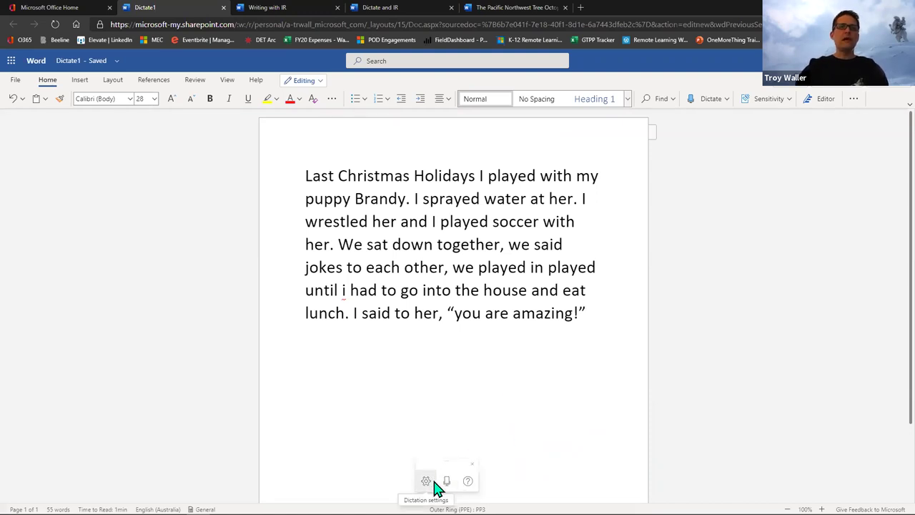
click(426, 481)
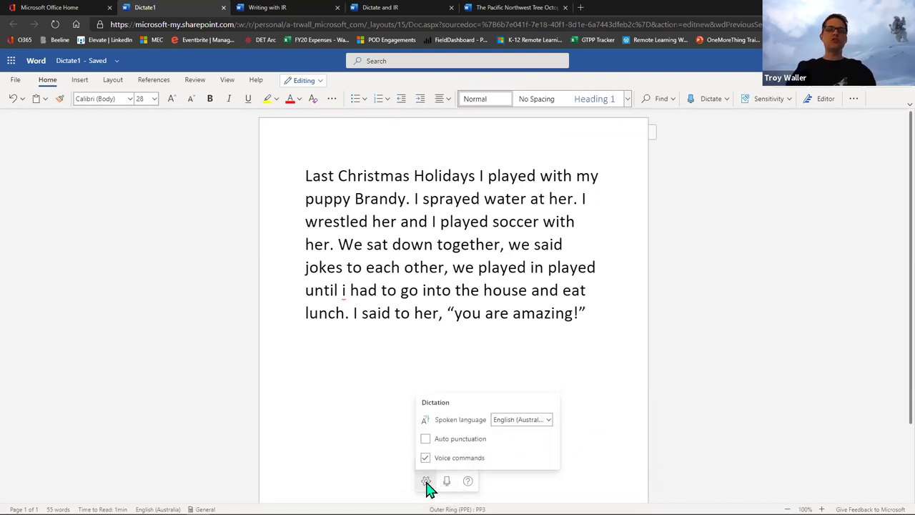
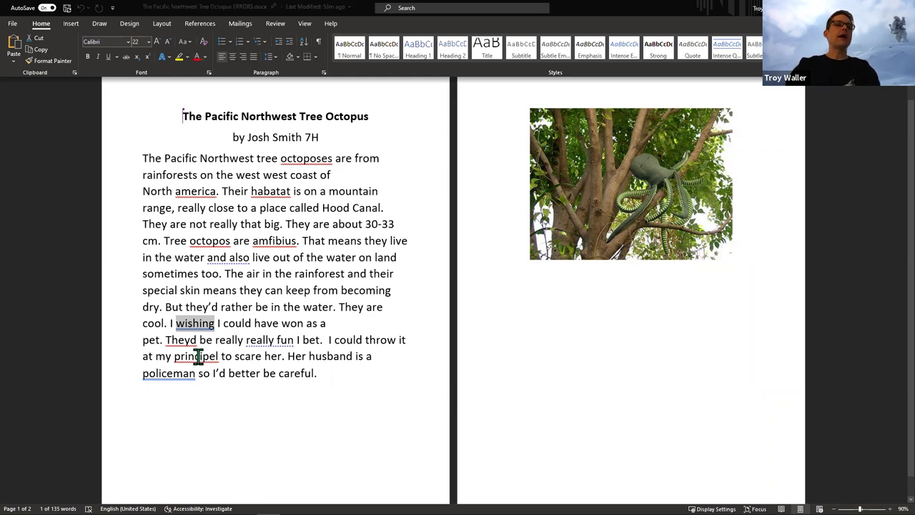
Step: Inspect the spelling suggestions and their synonyms for the misspelled word "principel" in the tree octopus document
right_click(198, 355)
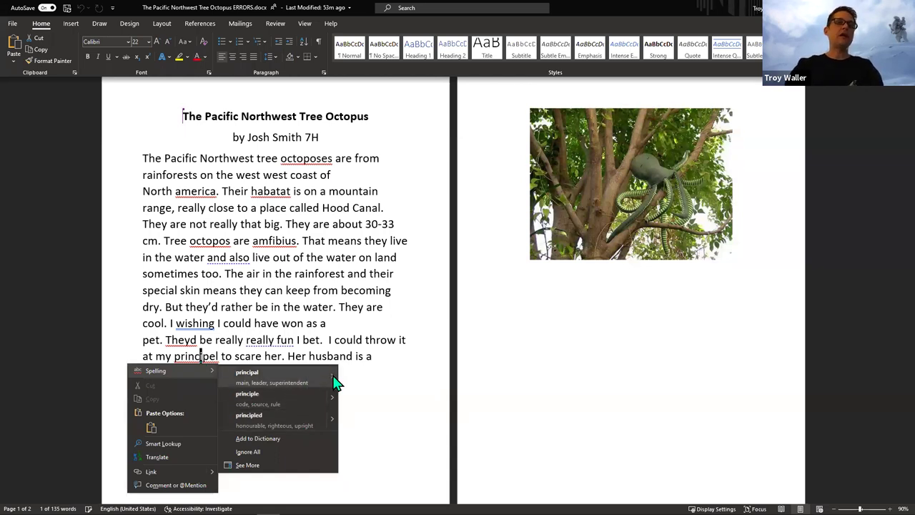
mouse_move(333, 378)
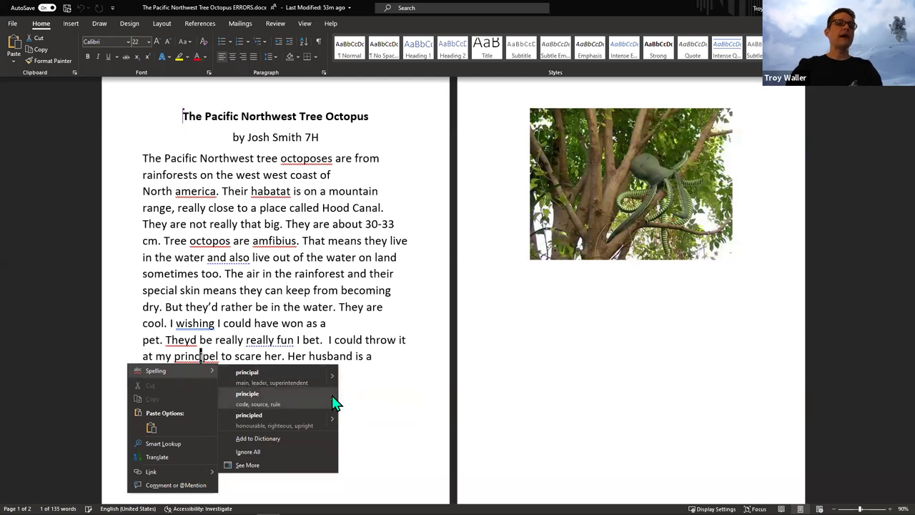
mouse_move(333, 398)
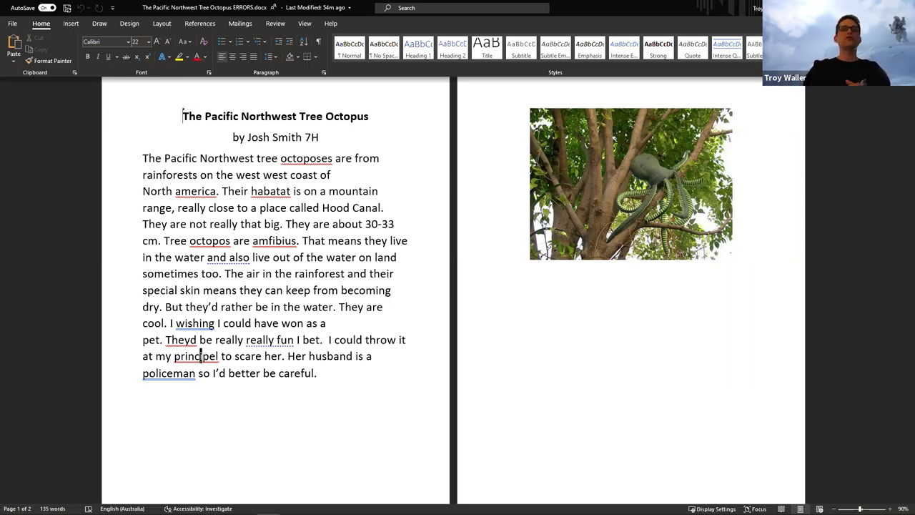
text(i)
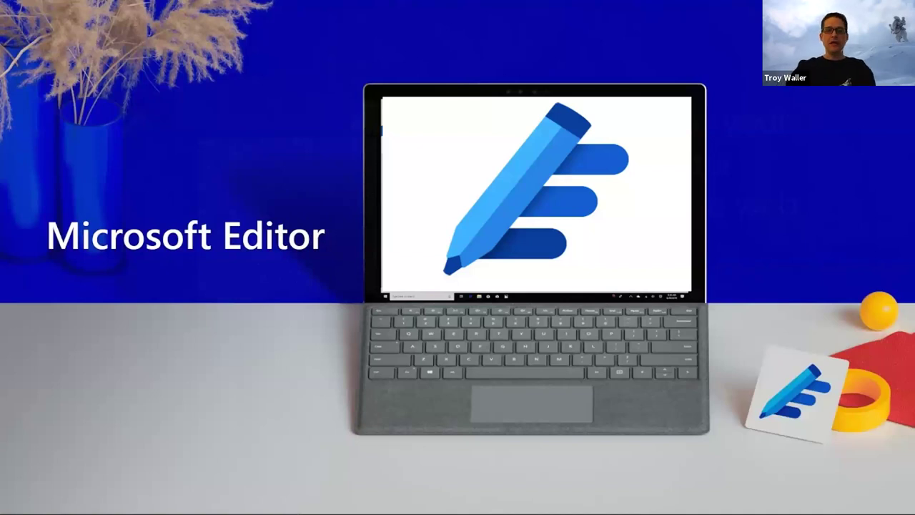
Step: Return from the slideshow to the tree octopus document in desktop Word and run the Editor check on it
key(alt+Tab)
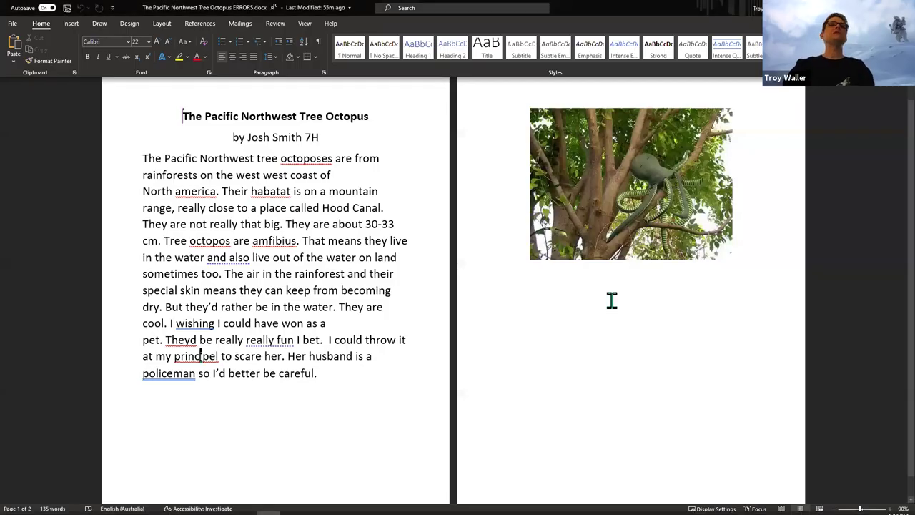
click(275, 23)
click(42, 24)
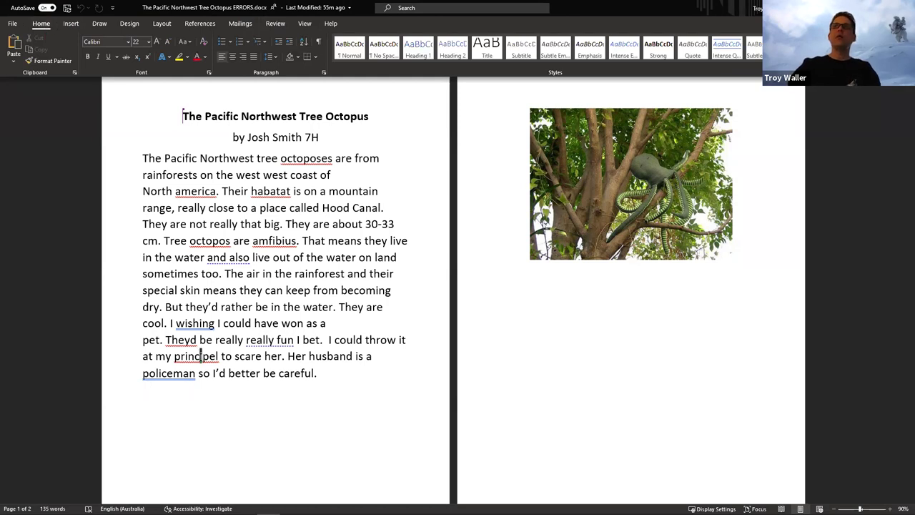
key(F7)
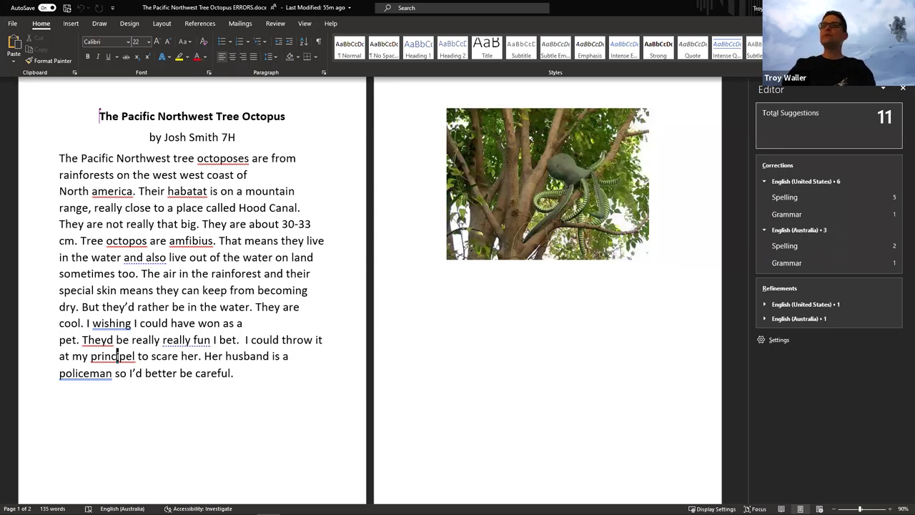
Step: Review the English (Australia) spelling suggestions for "principel" and have the suggestion "principal" spelled out
click(777, 244)
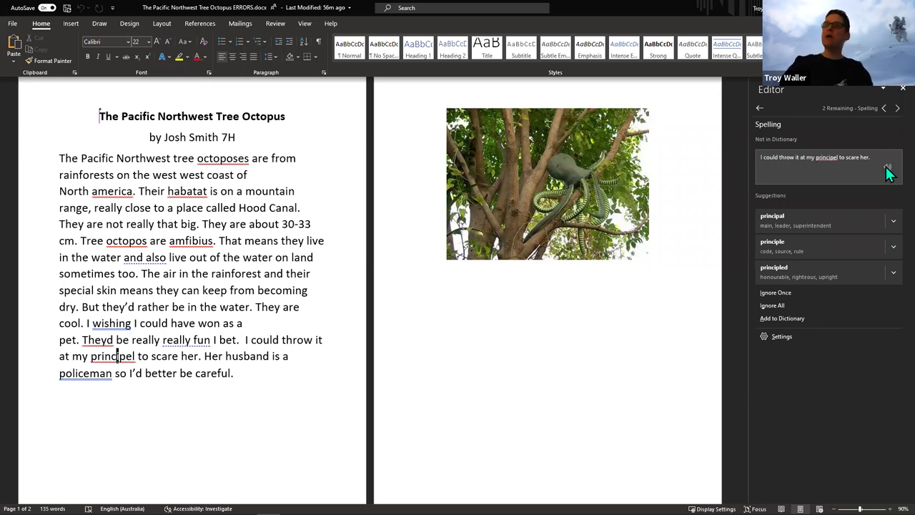
click(892, 222)
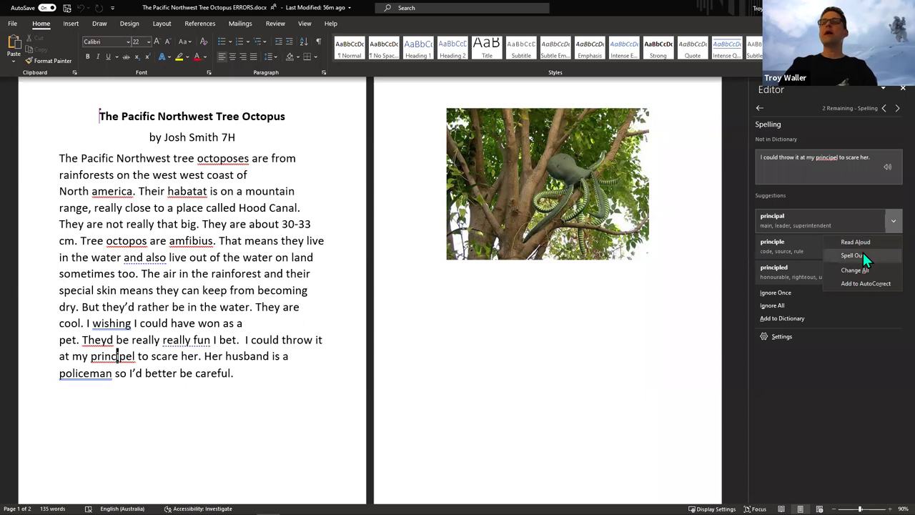
click(864, 254)
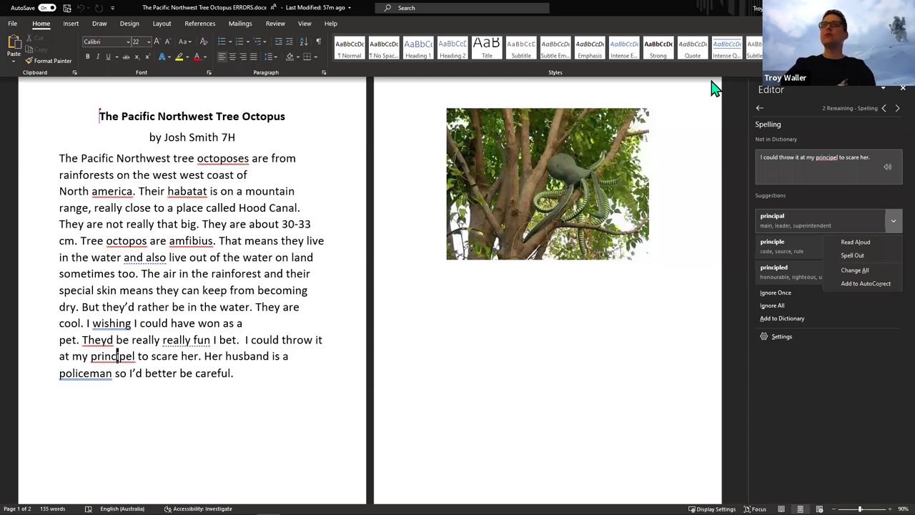
click(759, 108)
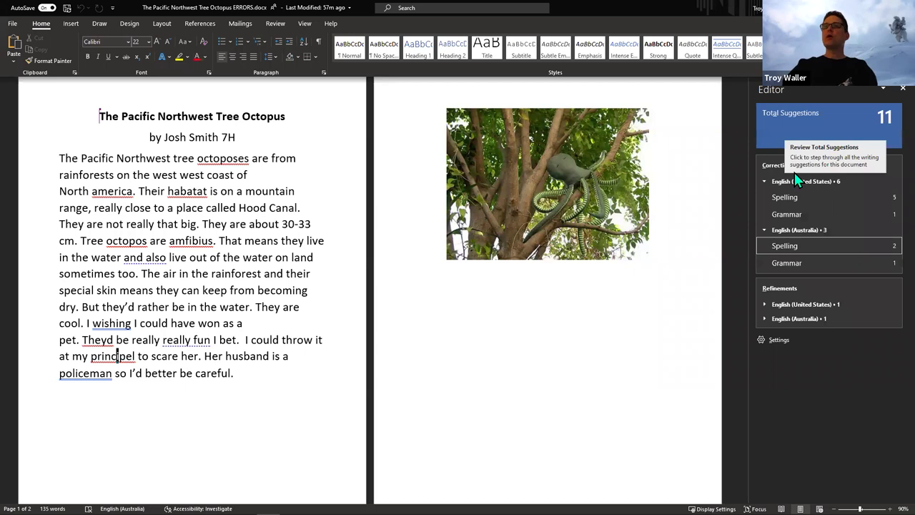
Step: Review the English (Australia) grammar suggestion for "policeman" and expand the refinement categories for both English variants
click(791, 263)
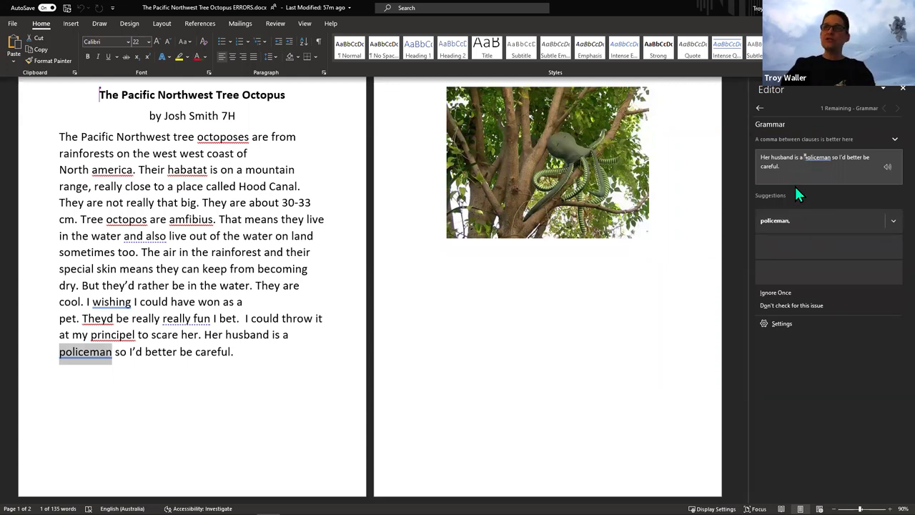
click(759, 107)
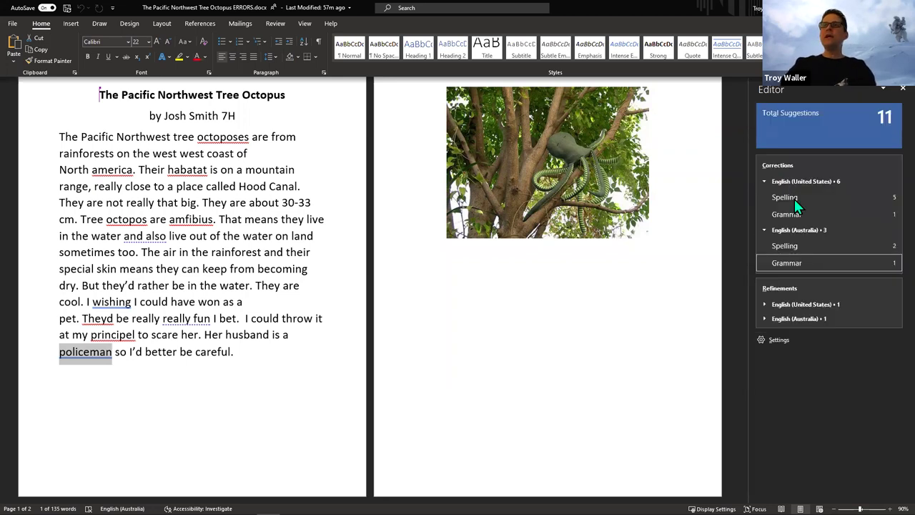
click(763, 318)
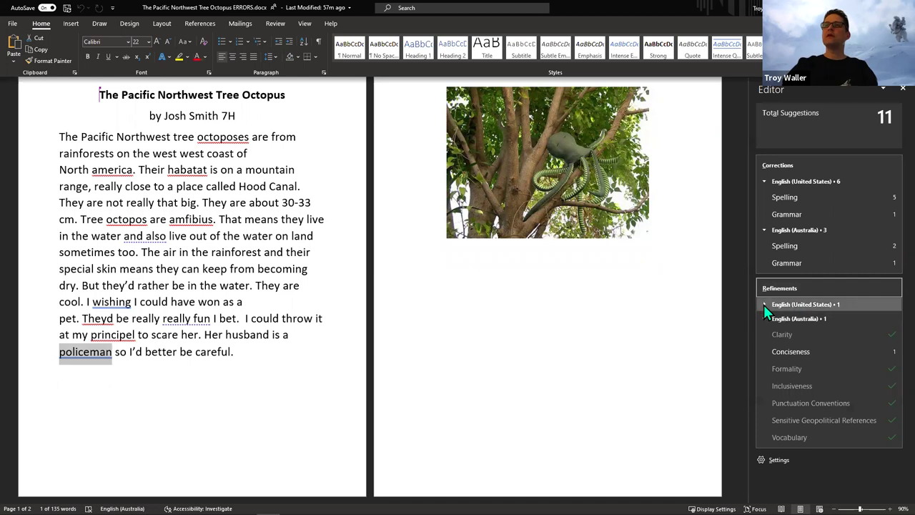
click(763, 305)
scroll(786, 326, down, 3)
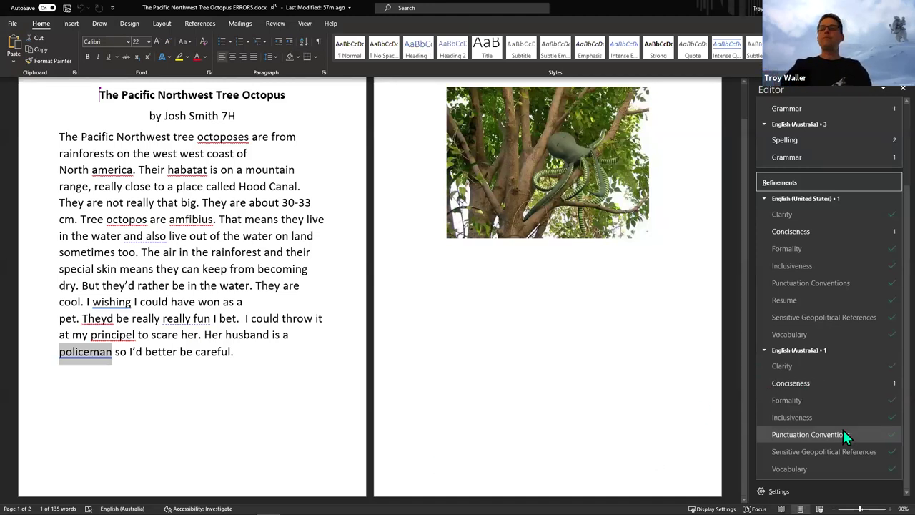
Step: Review the English (Australia) conciseness suggestion and the options for its replacement "fun", and open the grammar settings
click(816, 381)
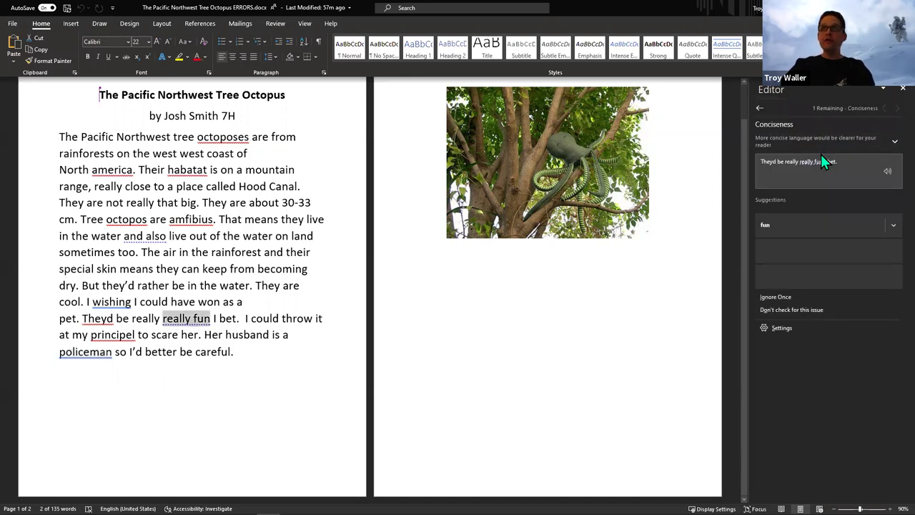
click(891, 226)
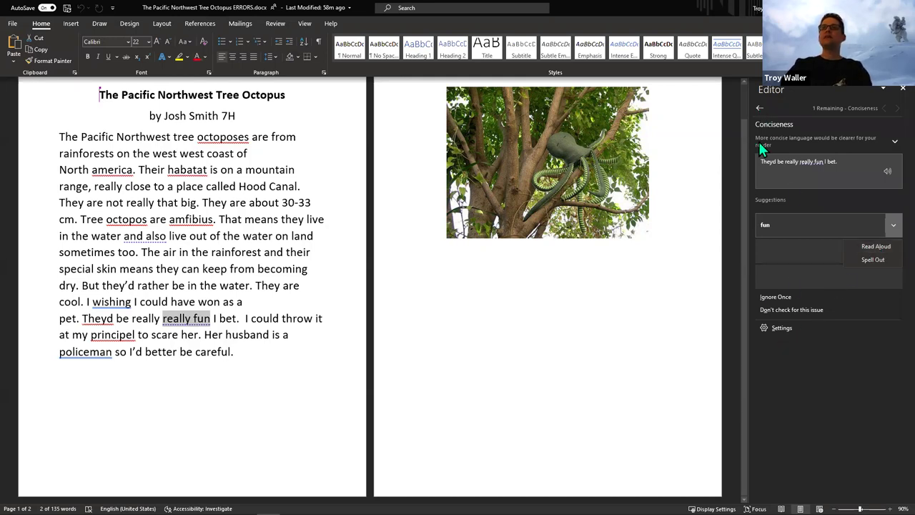
click(763, 327)
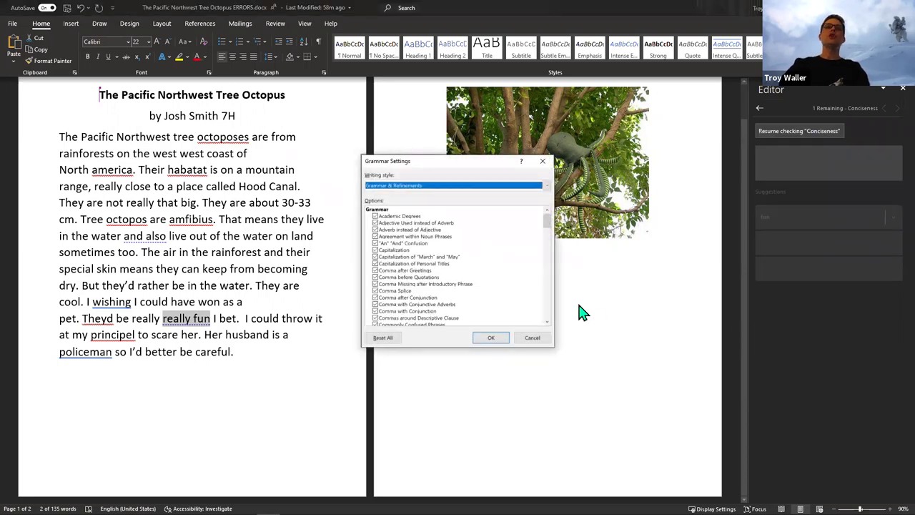
Step: Examine the inclusiveness options in the grammar settings, close them without changes and return to the Editor overview
drag(547, 224, 403, 286)
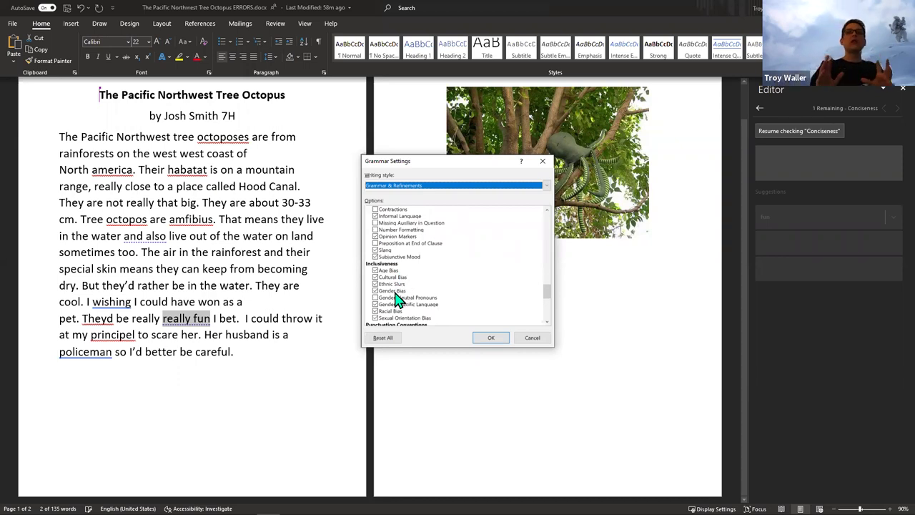
click(532, 338)
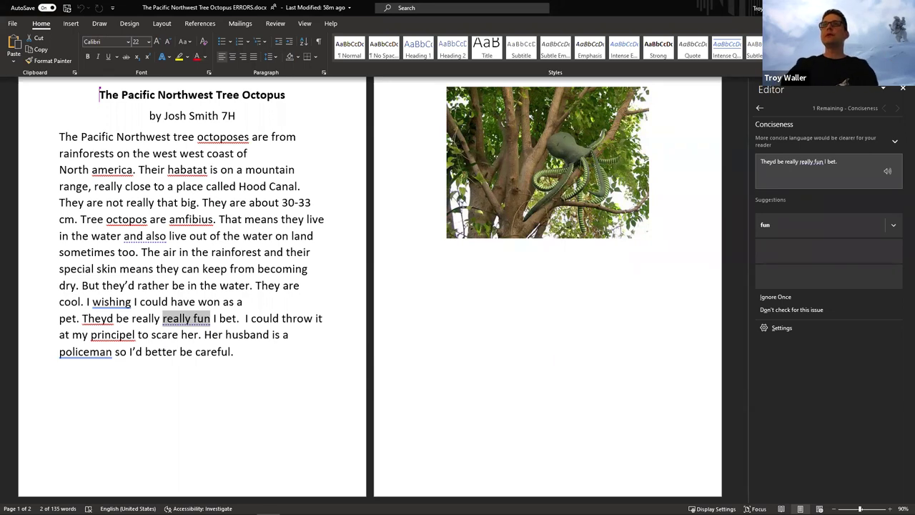
click(759, 109)
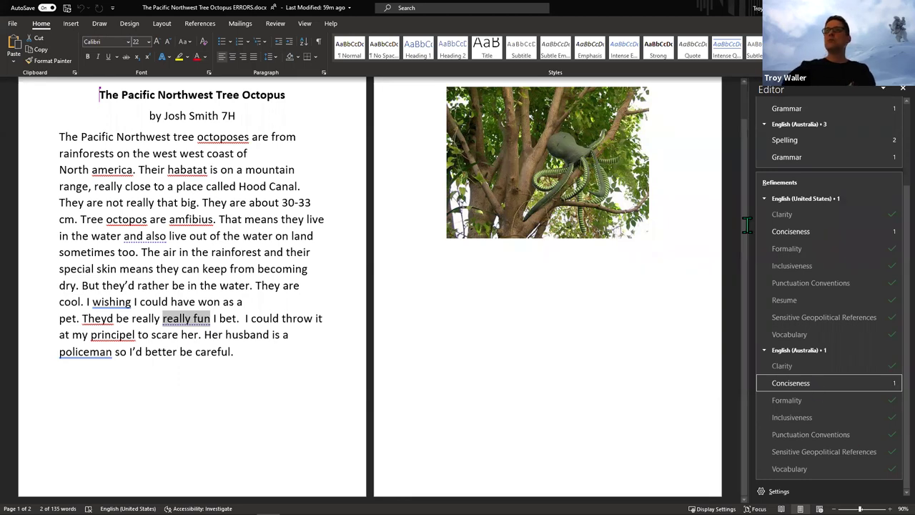
Step: Review the correction and refinement categories for both English variants in the Editor overview, including Formality, and close the Editor
scroll(851, 219, up, 3)
scroll(852, 218, up, 1)
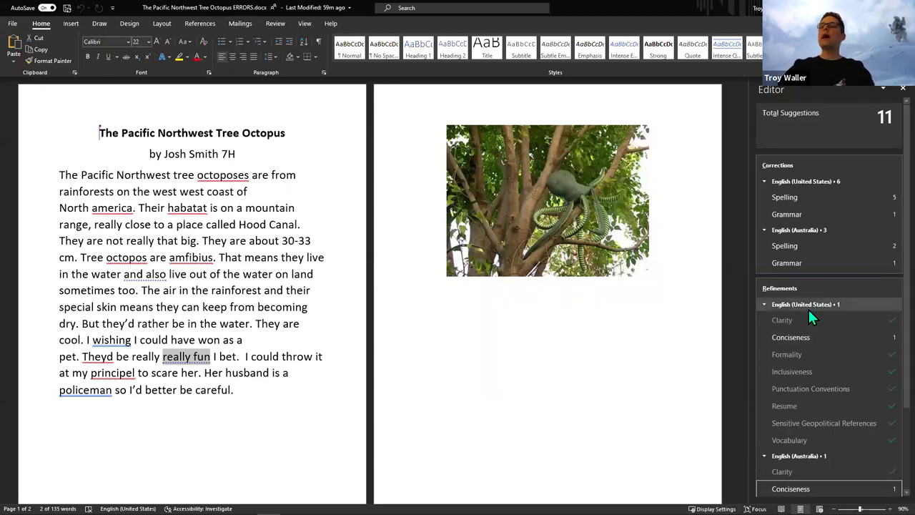
click(799, 355)
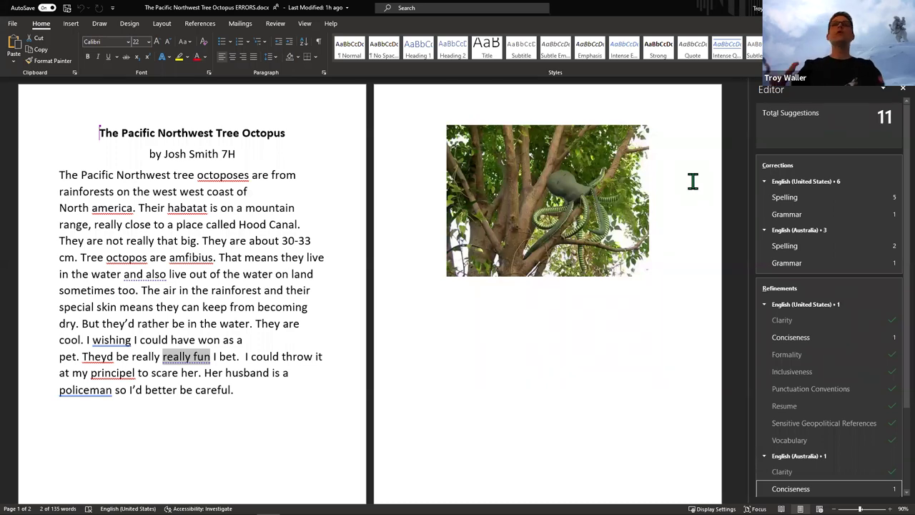
click(903, 88)
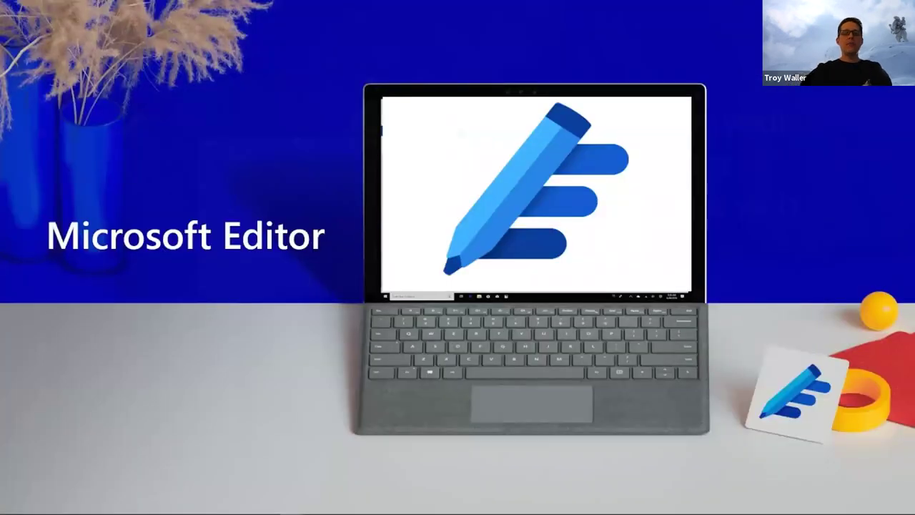
Step: Advance the slideshow to the "Editor in the browser" slide, switch to the browser and close the "Dictate and IR" document
key(Right)
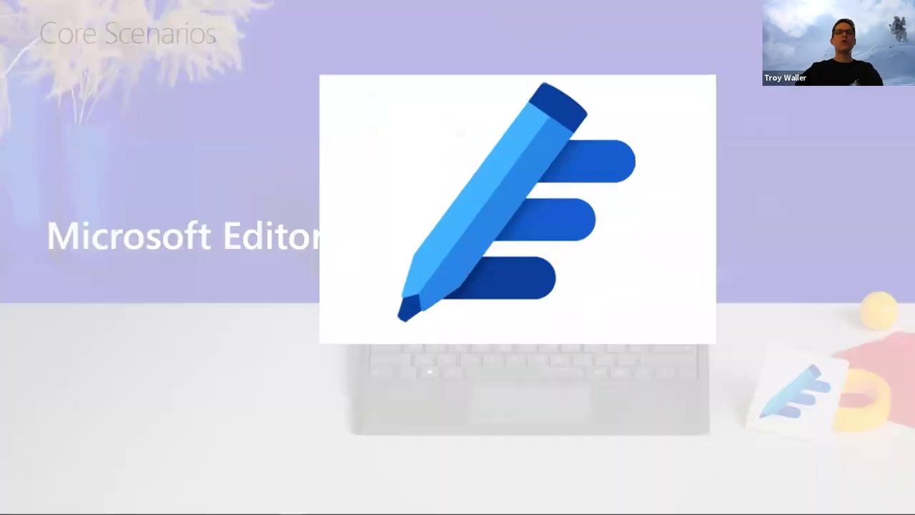
key(Right)
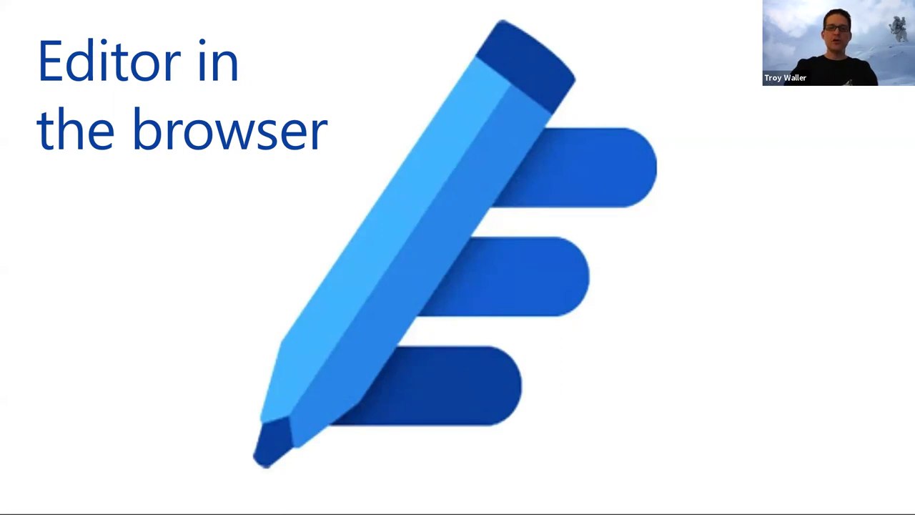
key(alt+Tab)
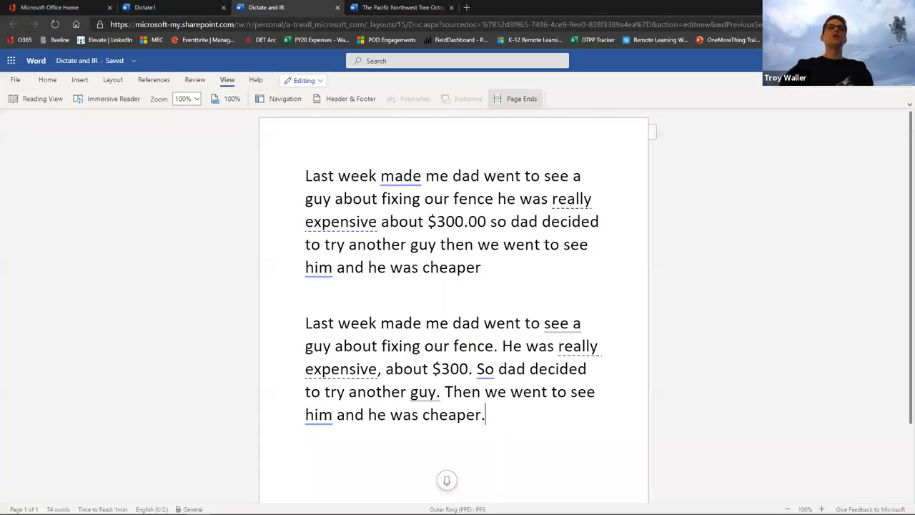
click(337, 7)
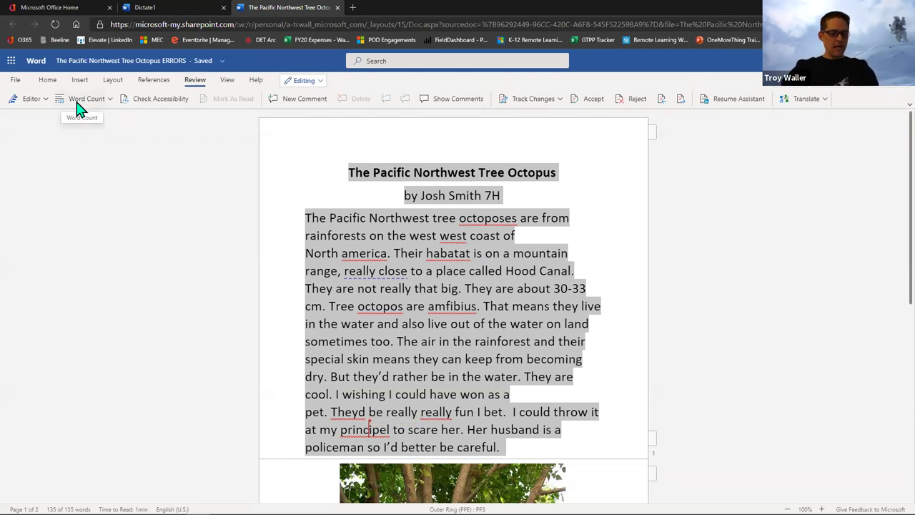
Step: Look at the desktop Word copy of the tree octopus document, and run the Editor check on the browser copy
key(alt+Tab)
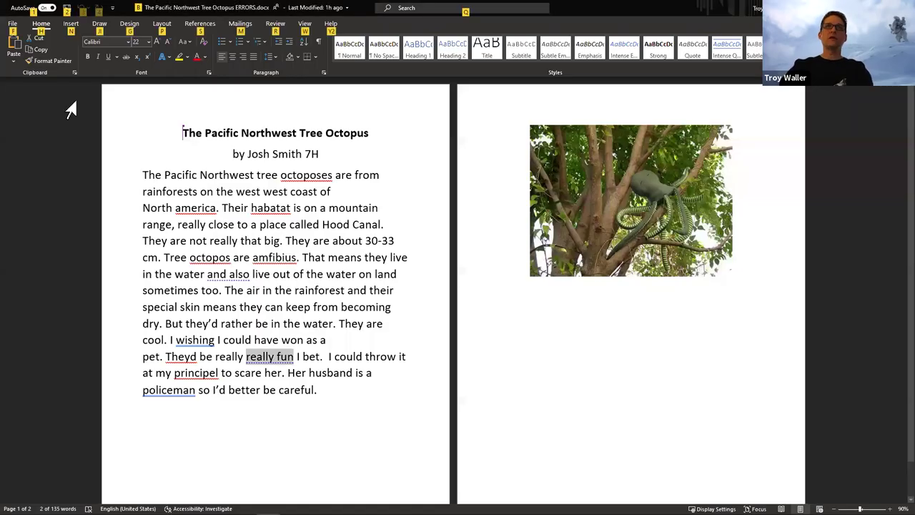
key(alt+Tab)
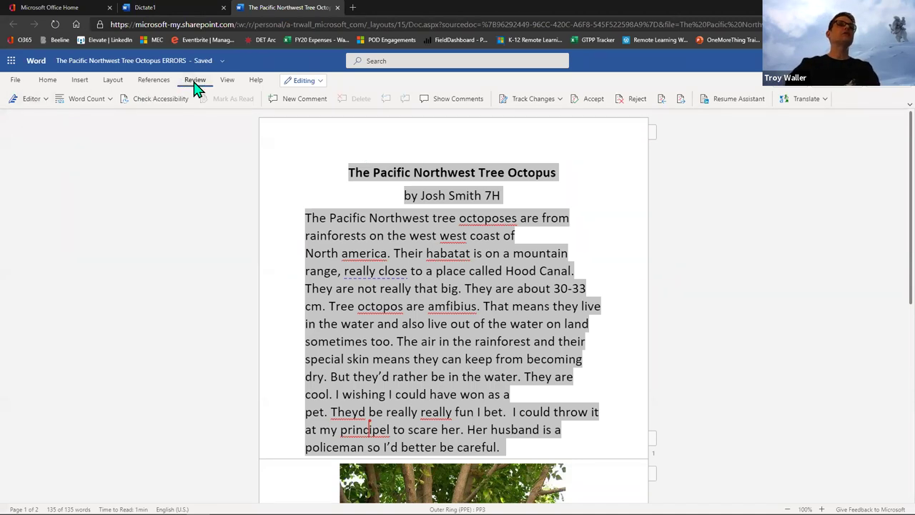
click(30, 100)
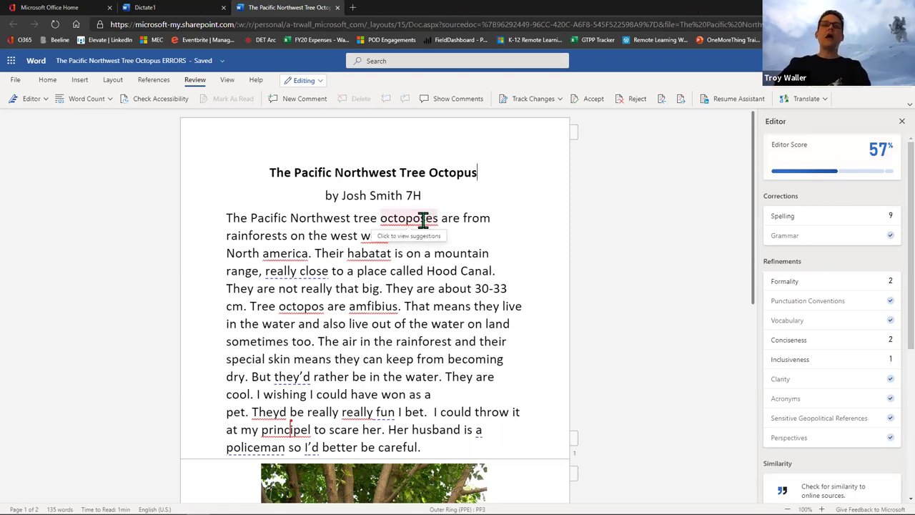
Step: Review the spelling suggestions for "principel", the formality suggestion for "I'd" and the inclusiveness suggestion for "a policeman"
click(284, 430)
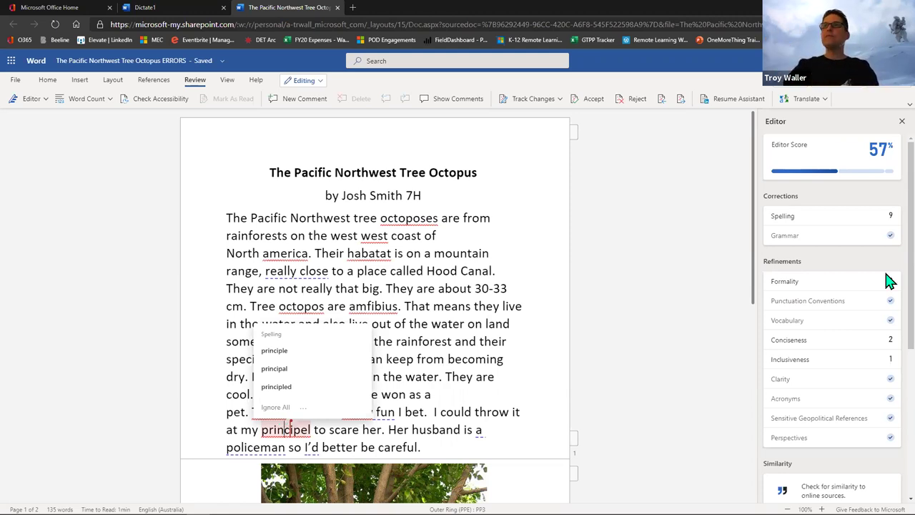
click(790, 220)
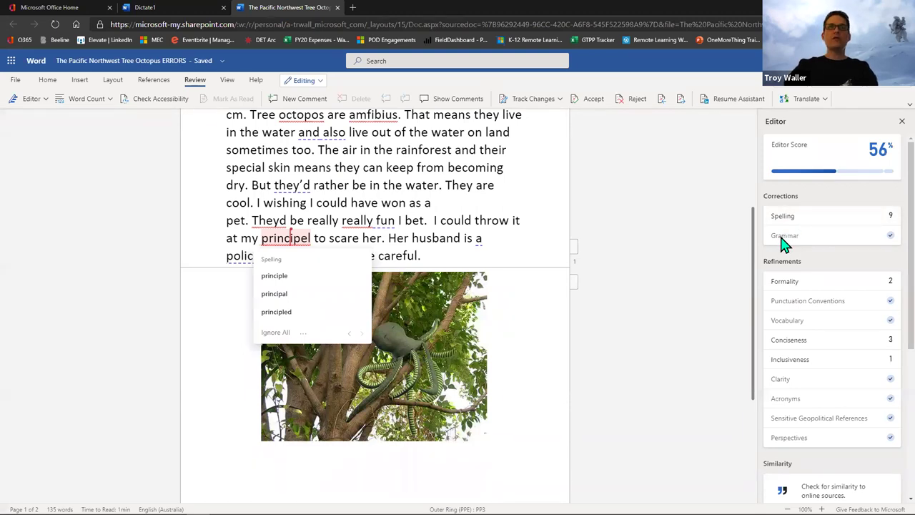
click(785, 286)
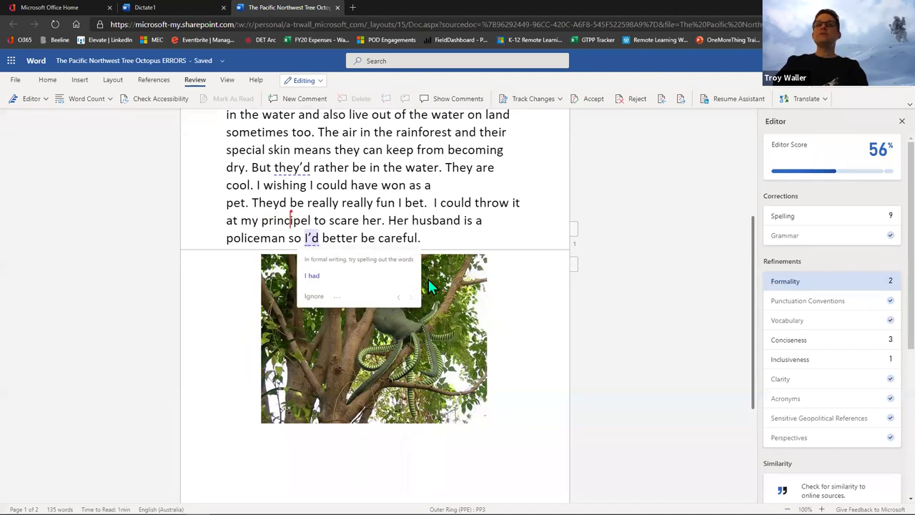
click(799, 361)
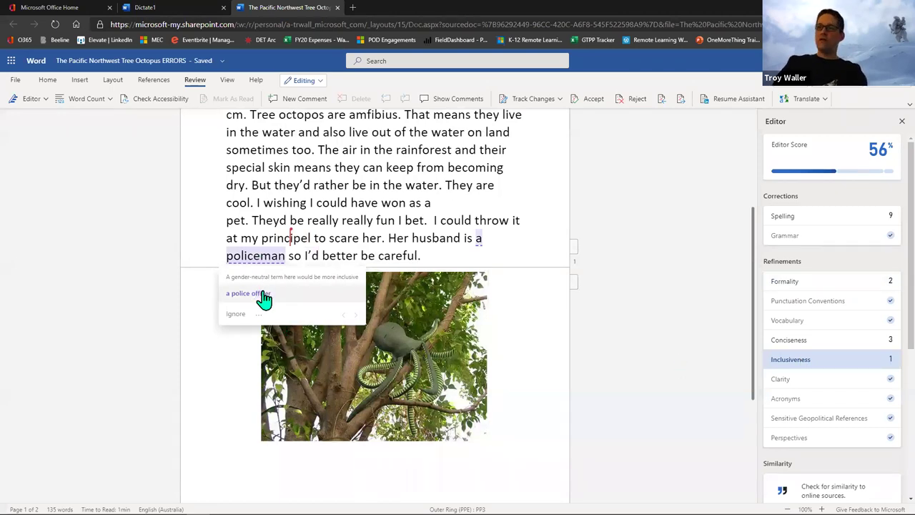
Step: Review the similarity check, readability and other document statistics, and enhancements in the Editor, and close it
scroll(804, 383, down, 3)
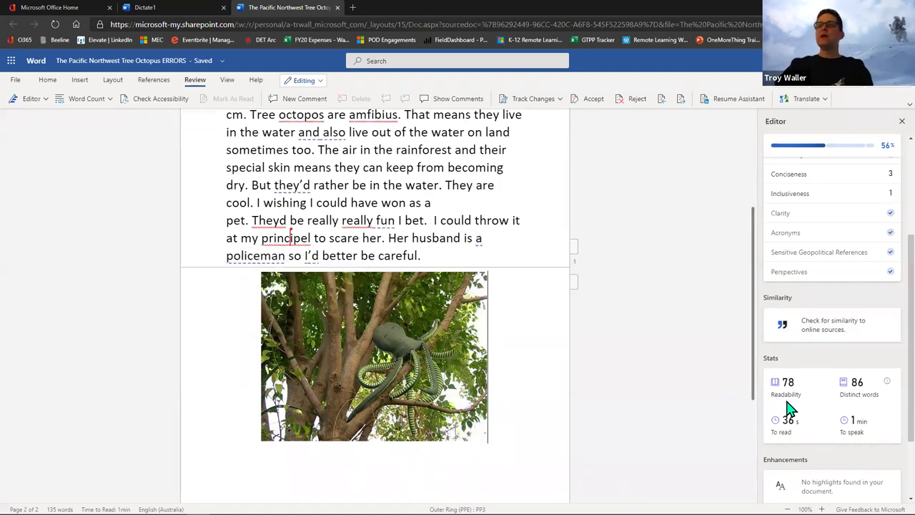
mouse_move(888, 384)
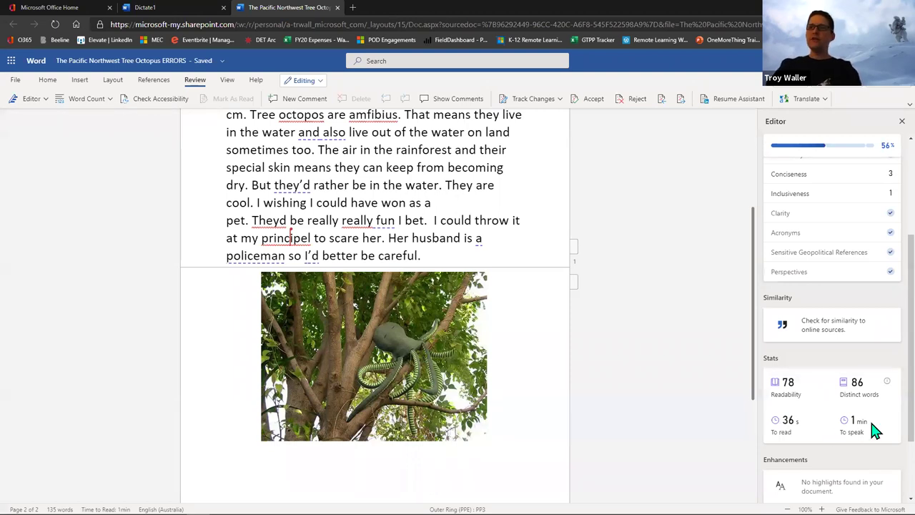
scroll(870, 429, down, 3)
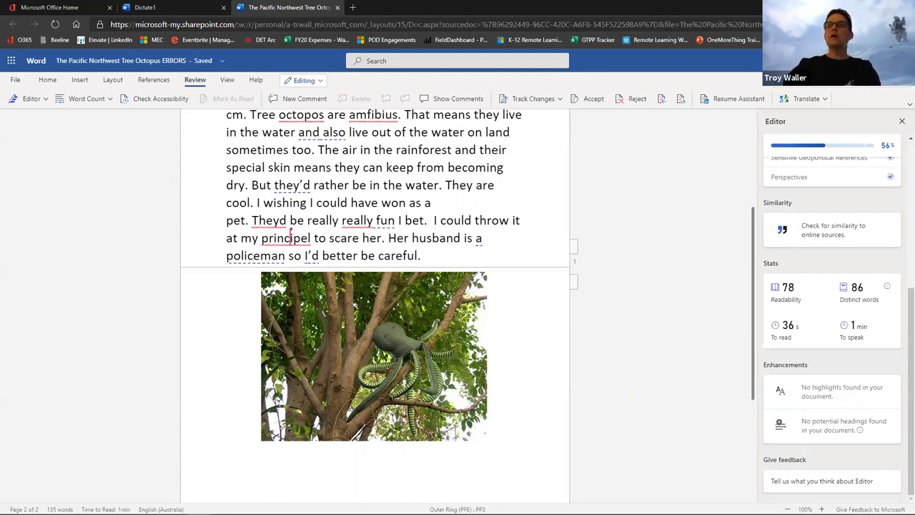
click(902, 122)
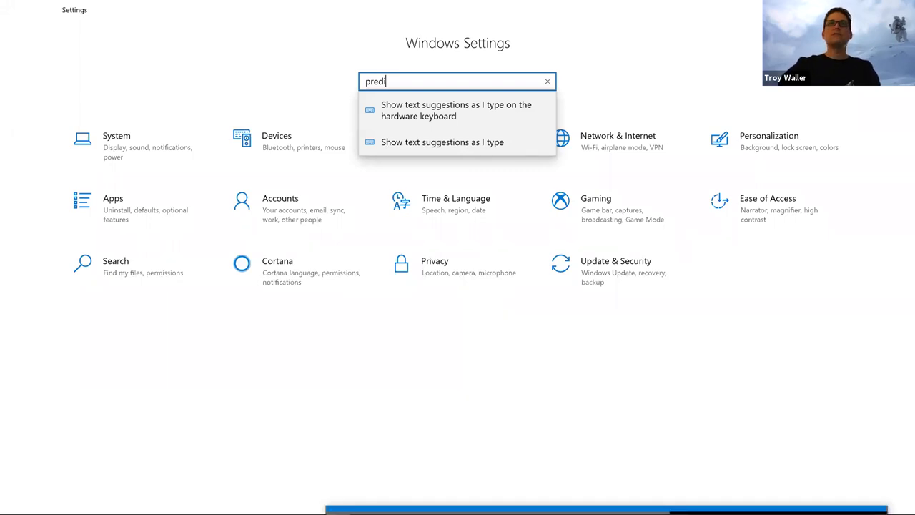
Step: Open the typing options from the text suggestions result in Windows Settings and turn on text suggestions for the hardware keyboard
click(527, 145)
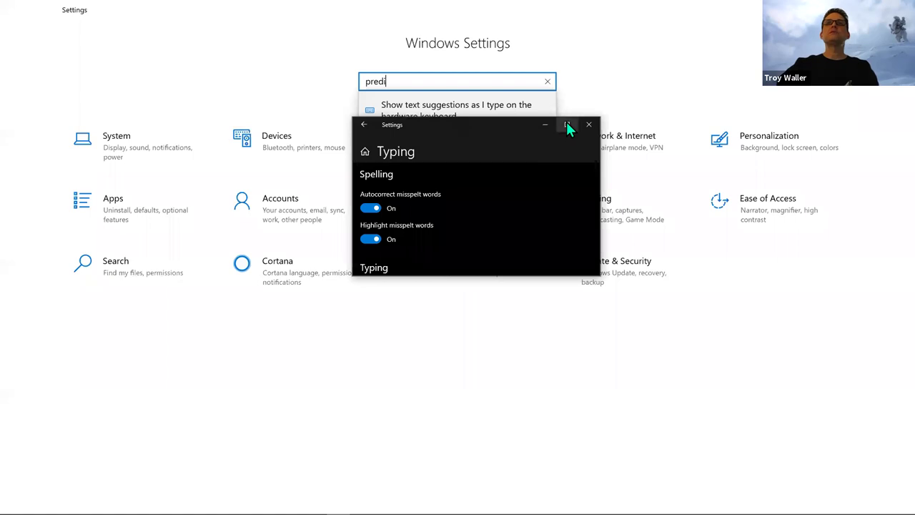
click(567, 126)
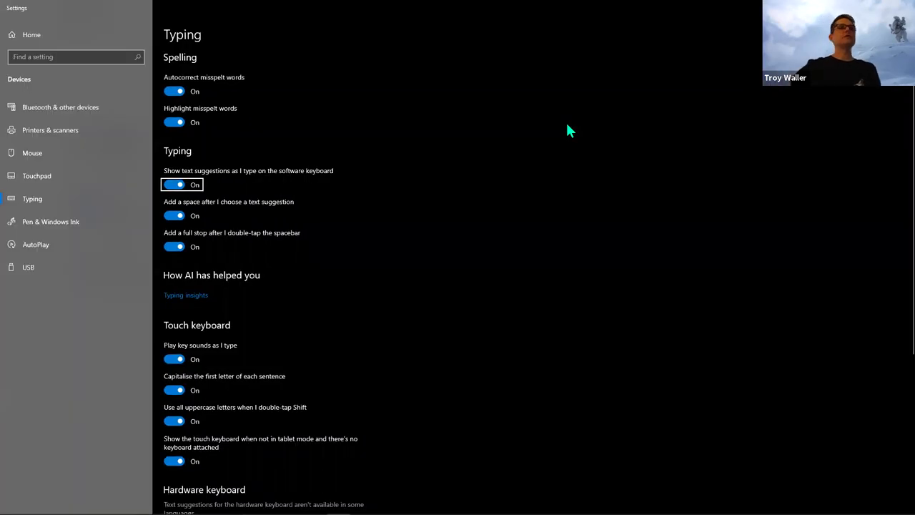
scroll(243, 278, down, 3)
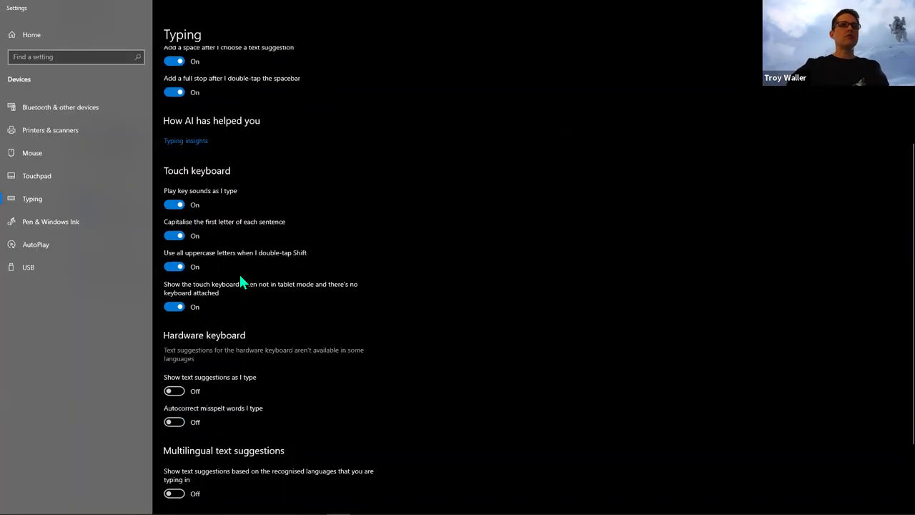
scroll(238, 279, down, 3)
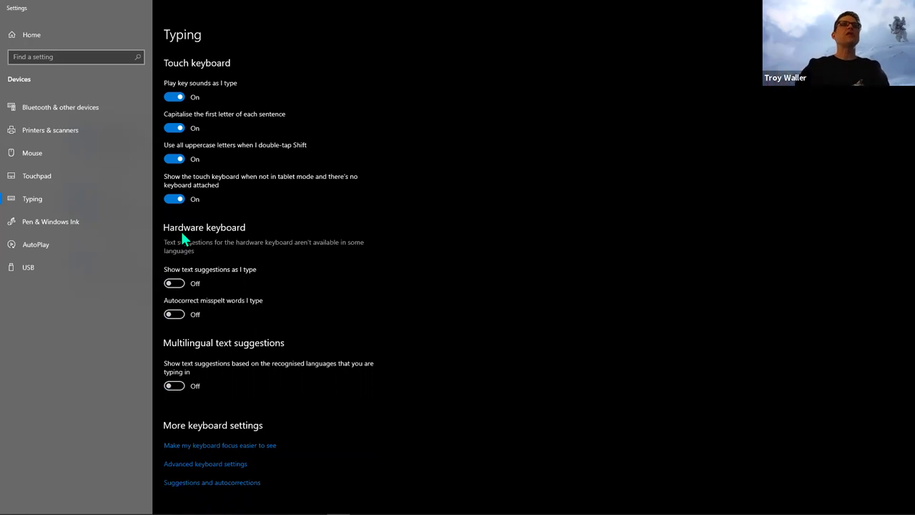
click(179, 283)
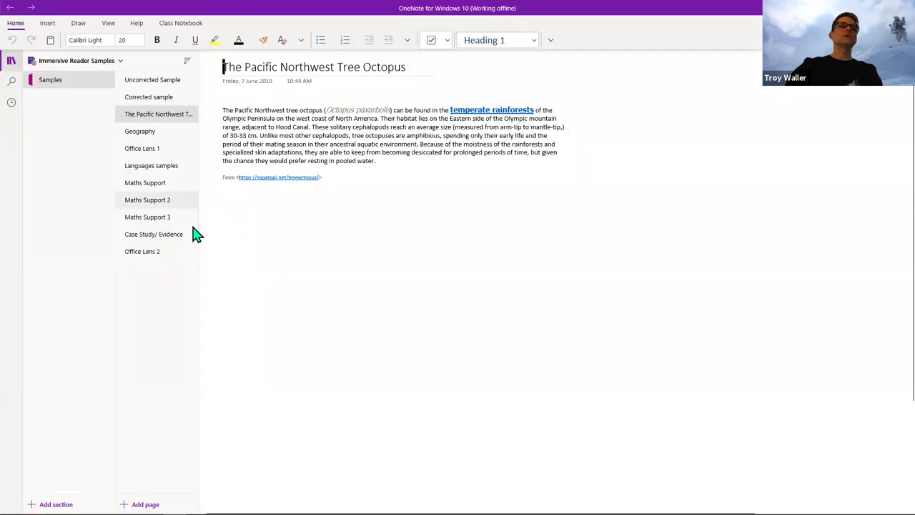
Step: Add a new page to the Samples section in OneNote and write "The princi" in its body to trigger word predictions
click(143, 504)
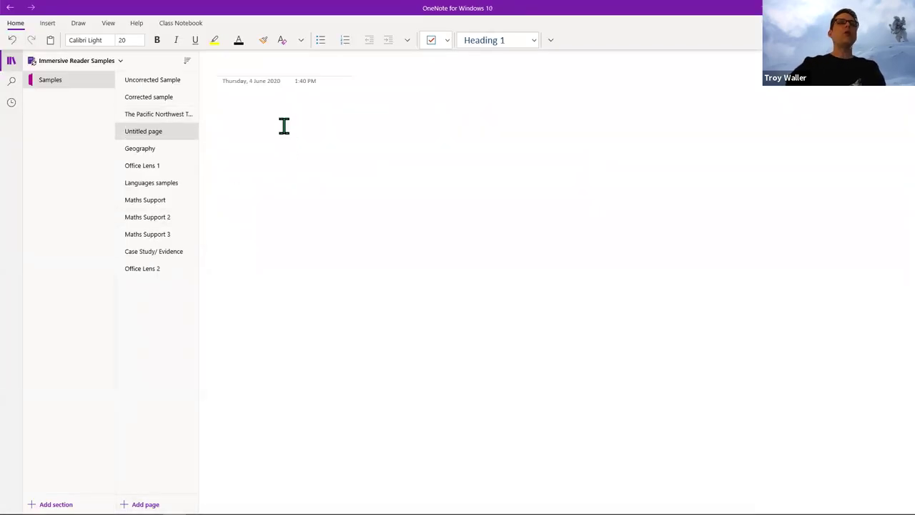
click(265, 118)
text(T)
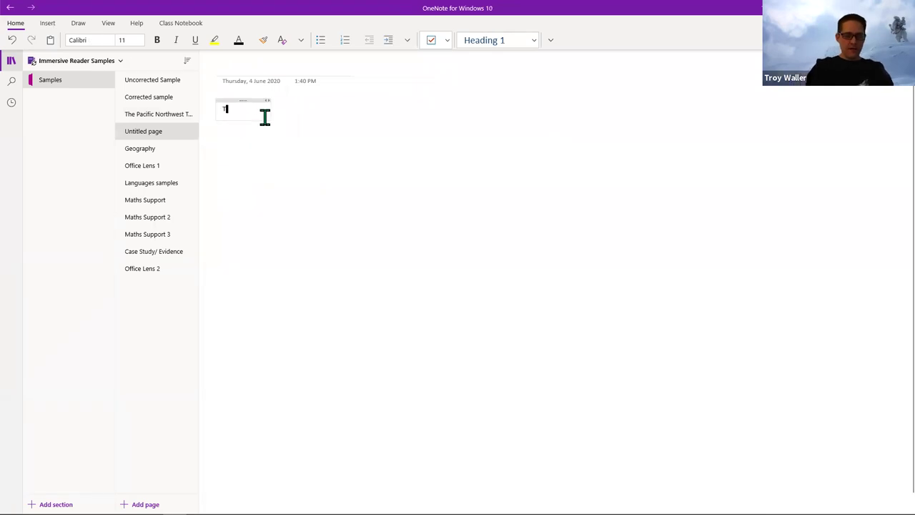
text(he princi)
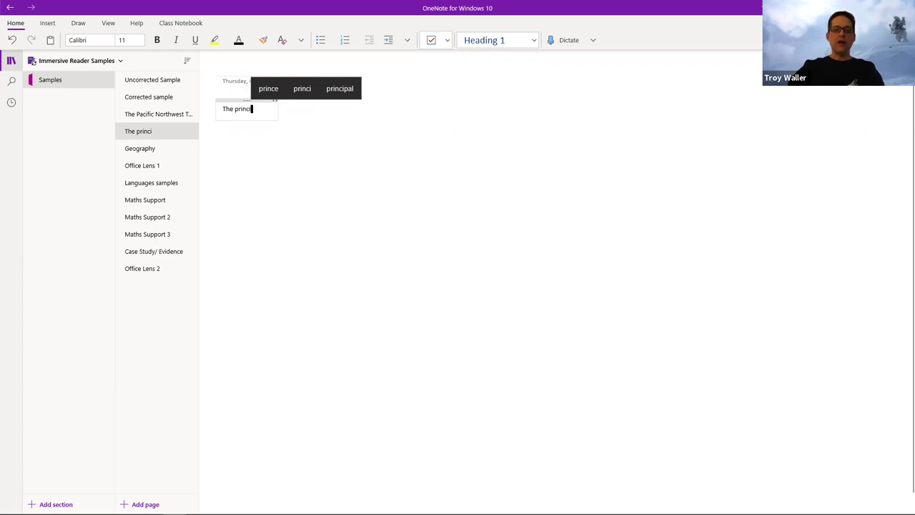
Step: Return to Windows Settings and turn off text suggestions for the hardware keyboard
key(alt+Tab)
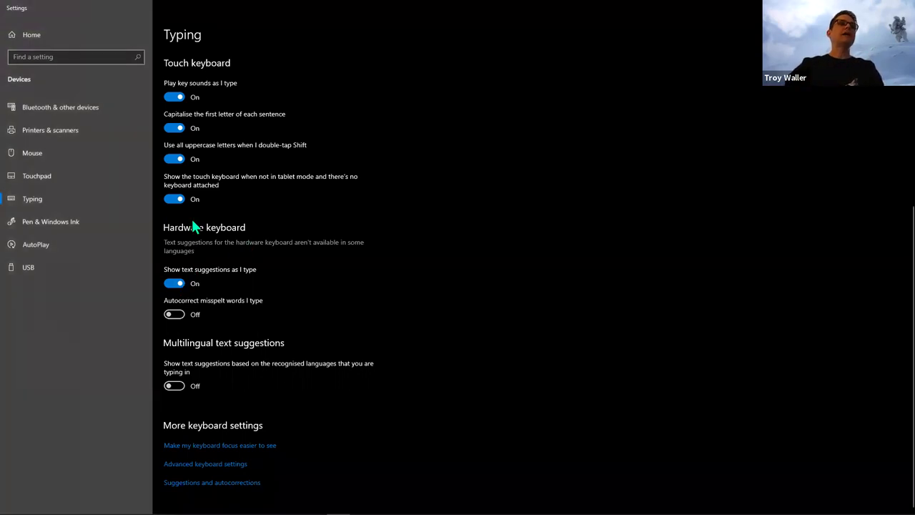
click(171, 282)
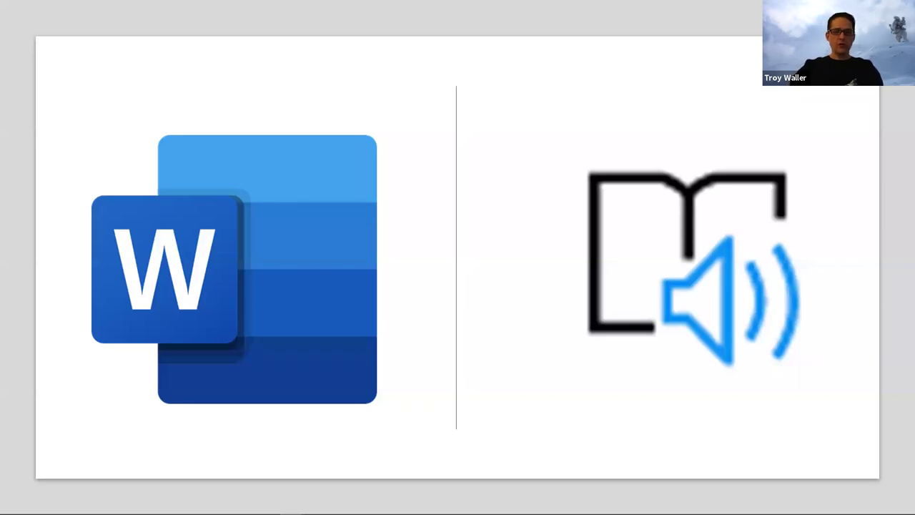
Step: Close the browser tab of The Pacific Northwest Tree Octopus ERRORS and show the desktop Word copy in Immersive Reader
key(alt+Tab)
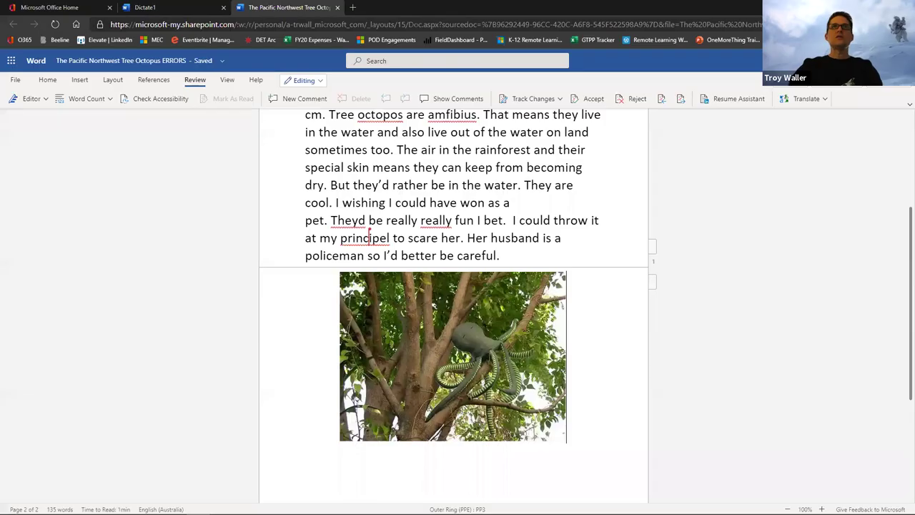
click(337, 8)
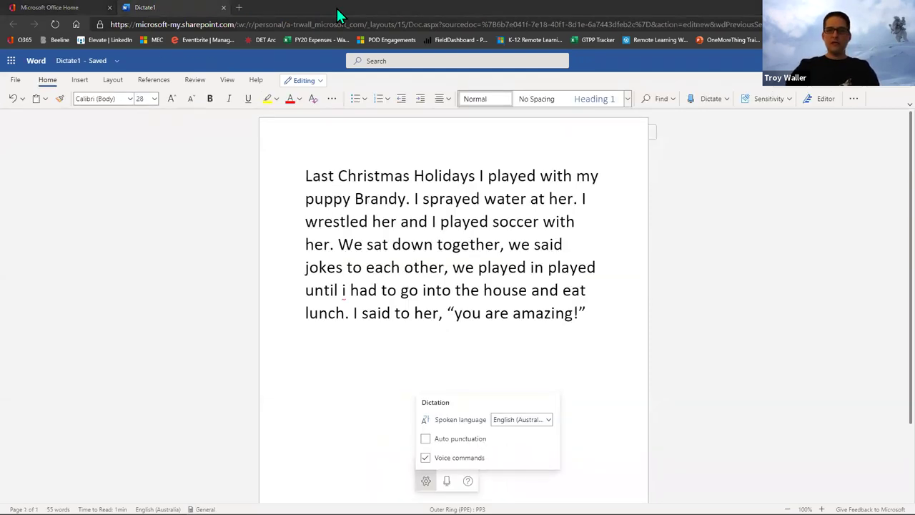
key(alt+Tab)
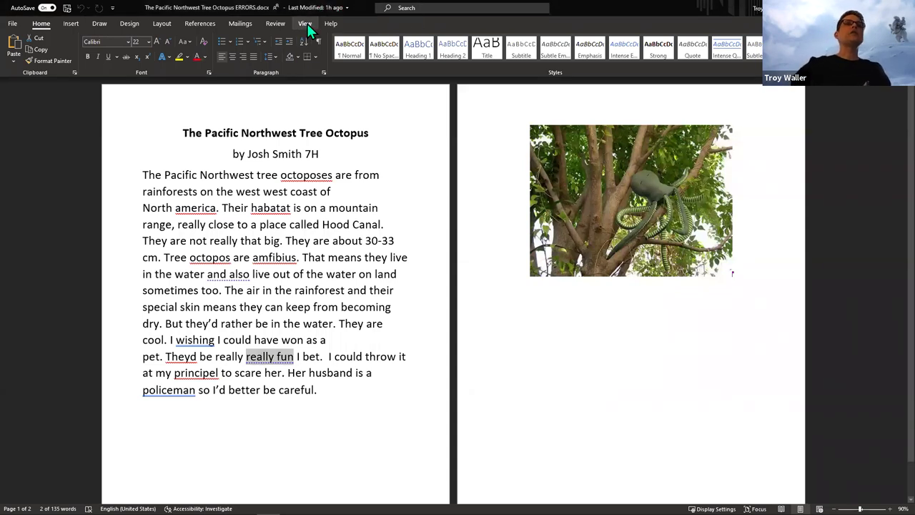
click(307, 24)
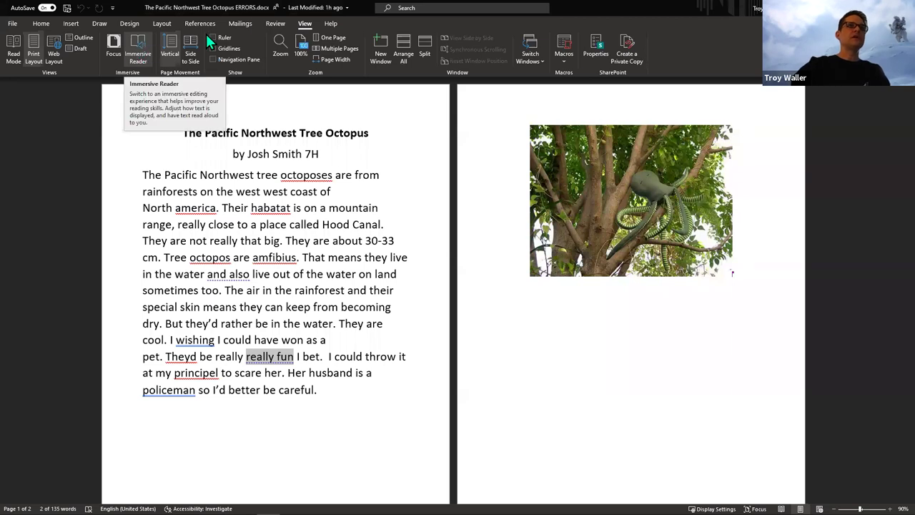
click(140, 48)
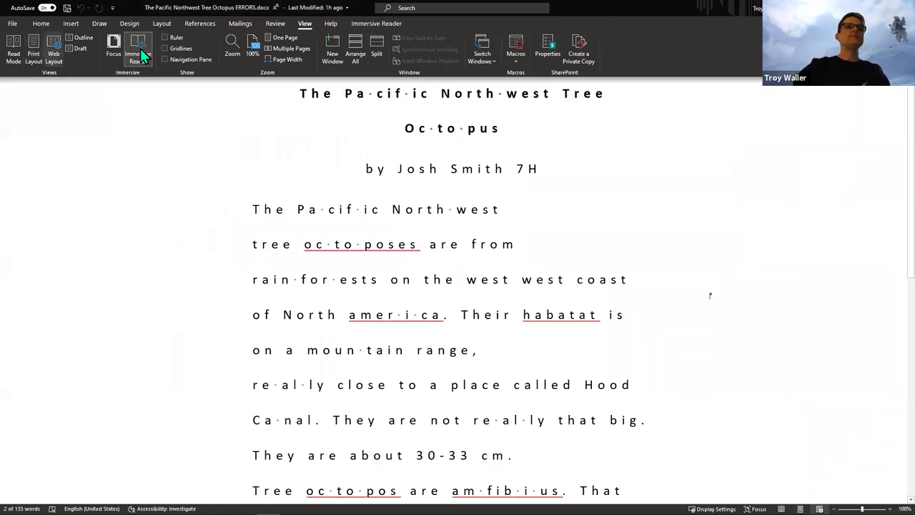
scroll(394, 268, down, 5)
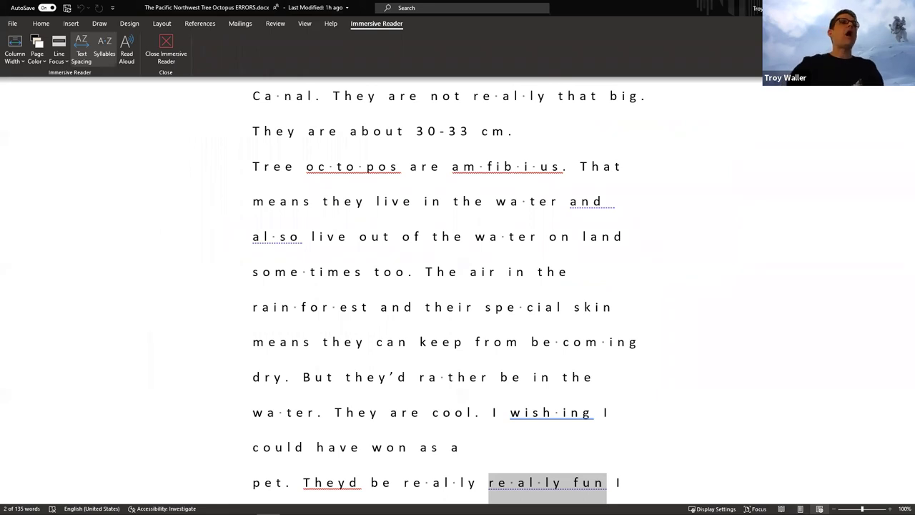
Step: Try several Immersive Reader column widths for the essay, ending on the widest one
click(16, 50)
click(30, 74)
click(16, 50)
click(30, 126)
click(16, 53)
click(33, 140)
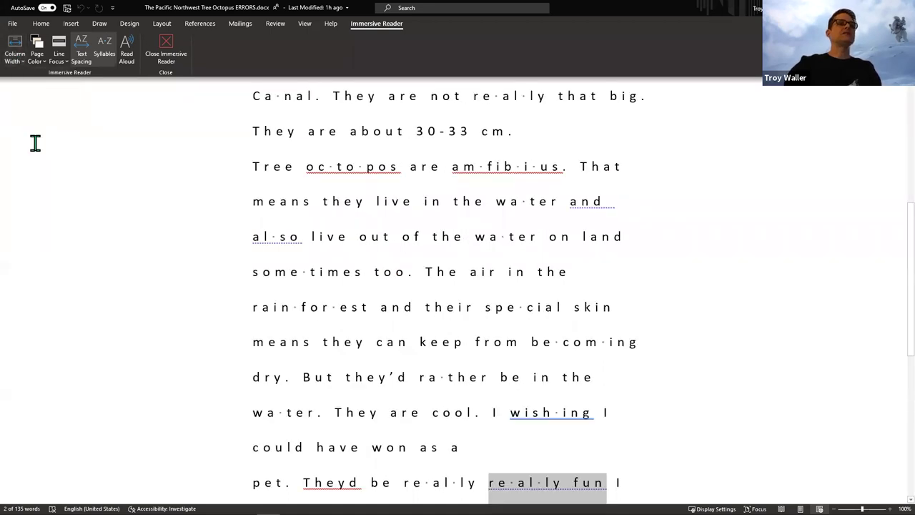
Step: Review the page colour and line focus options, and switch text spacing off and on again
click(41, 48)
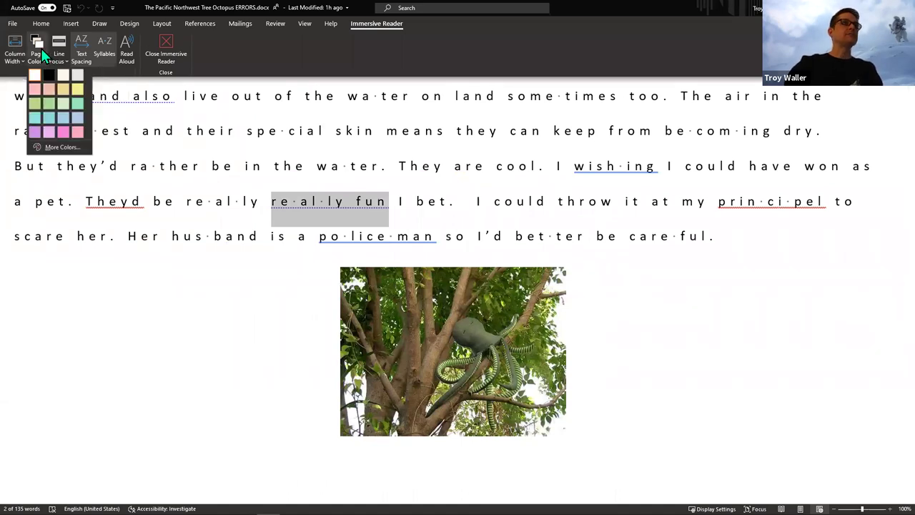
click(41, 48)
click(58, 48)
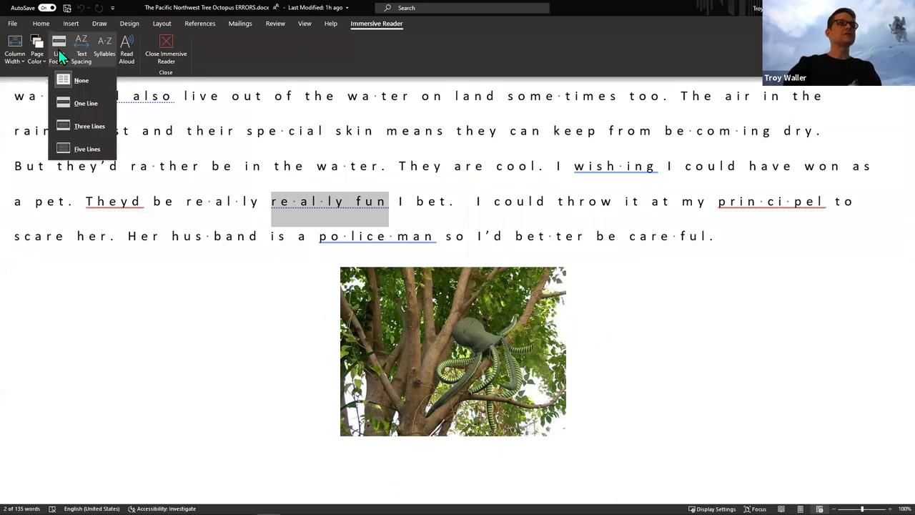
click(77, 45)
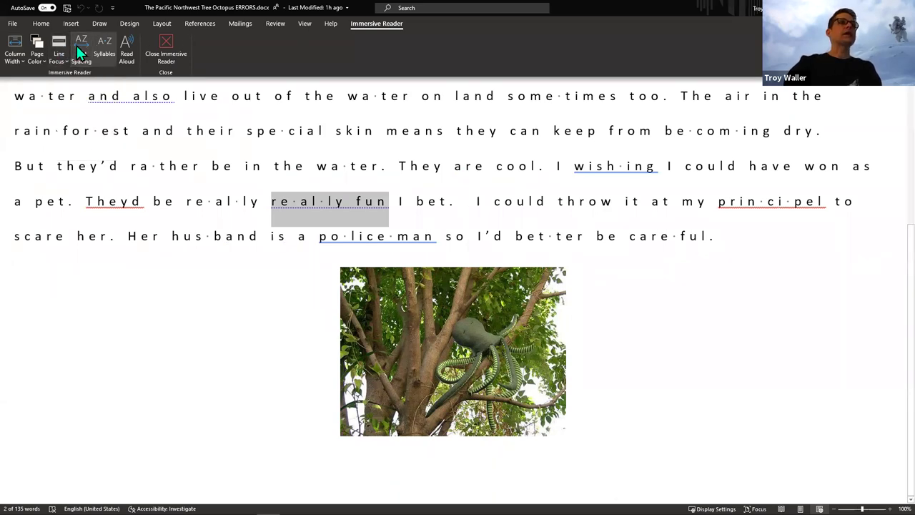
click(77, 45)
click(77, 45)
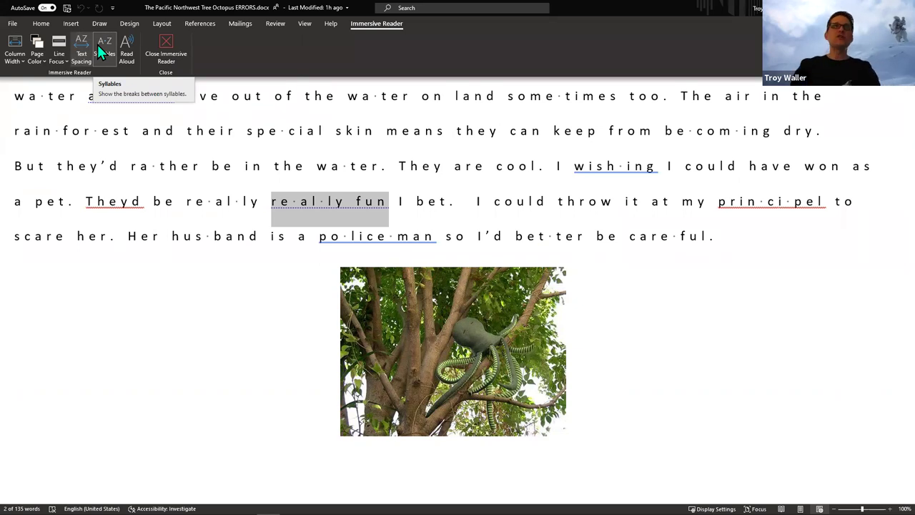
Step: Read the essay aloud from the start of its first paragraph, pause the reading and close the playback controls
scroll(141, 240, up, 5)
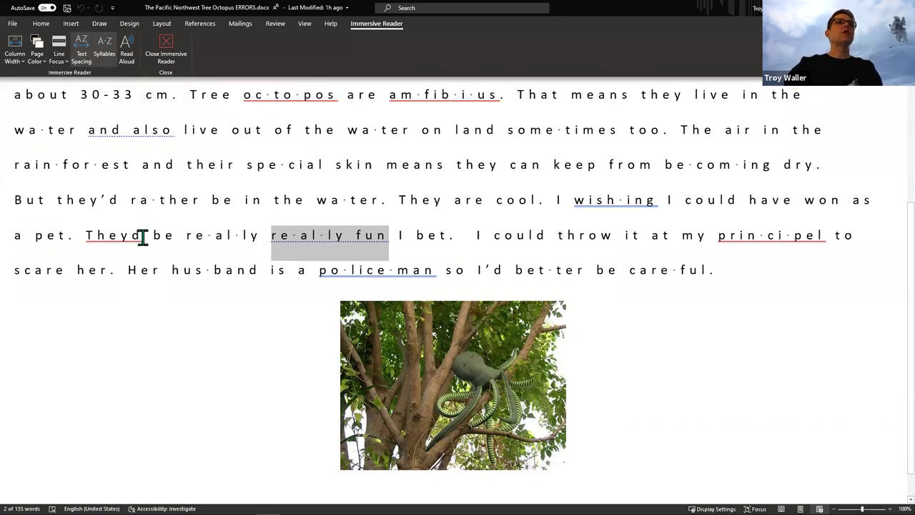
click(29, 103)
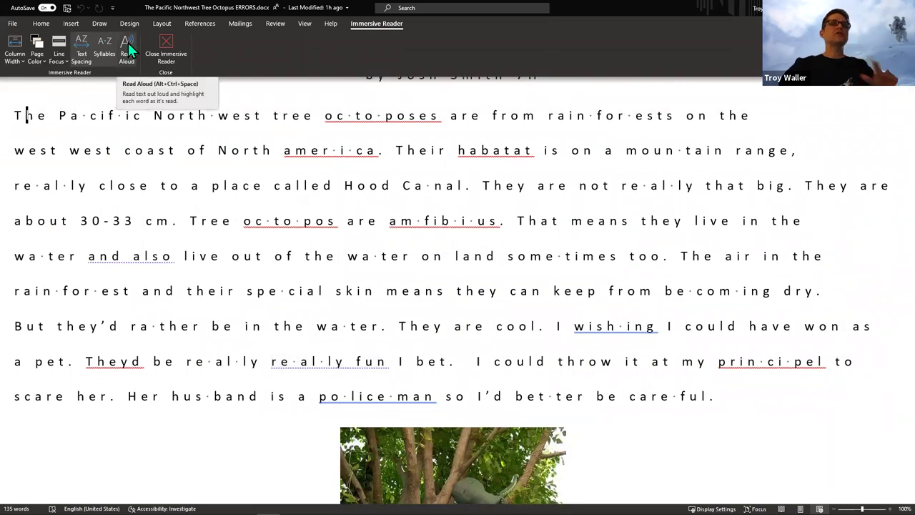
click(128, 42)
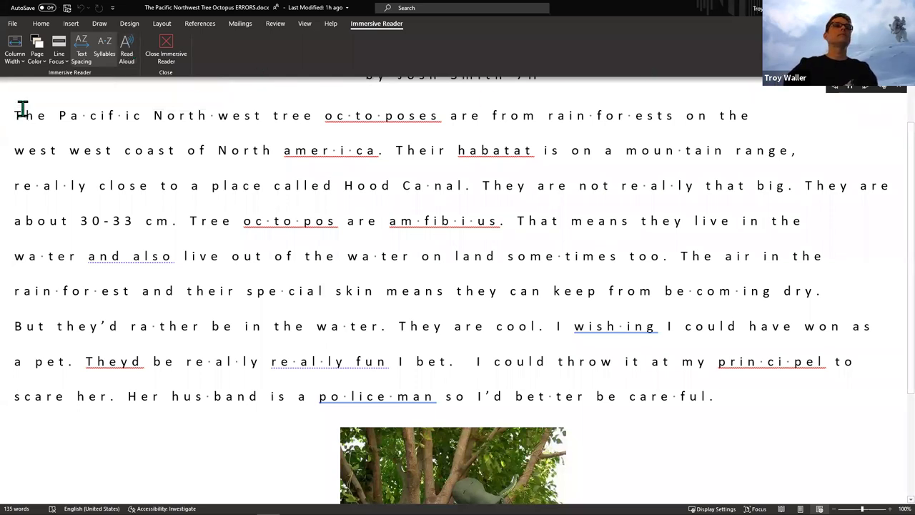
click(850, 89)
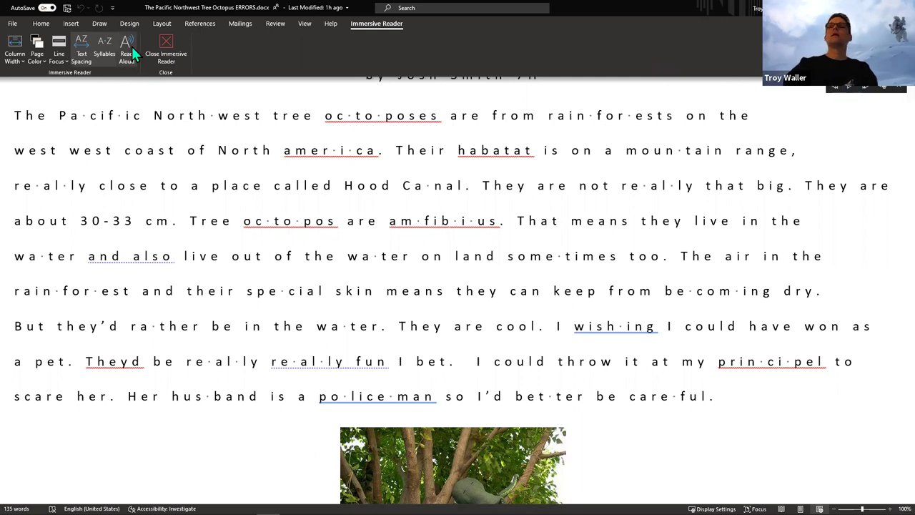
click(899, 87)
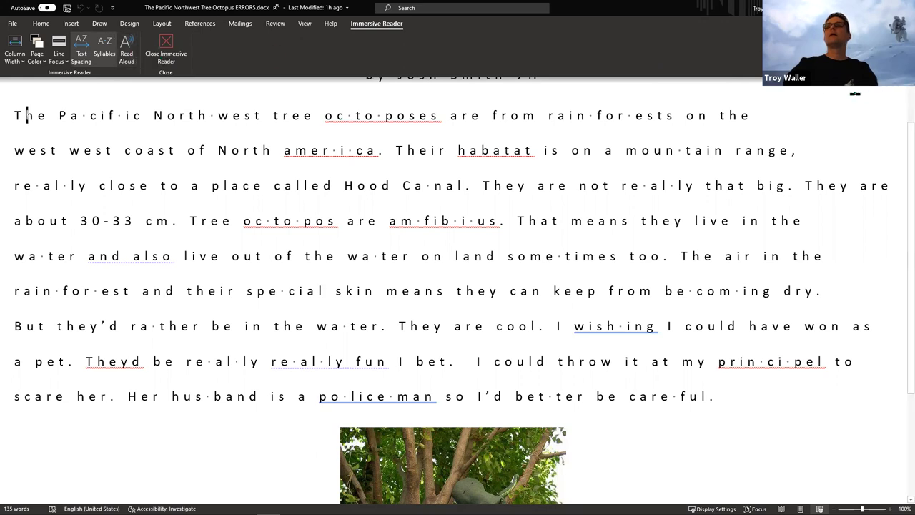
Step: Start Read Aloud again, review its reading speed and voice selection settings, and close it
click(128, 43)
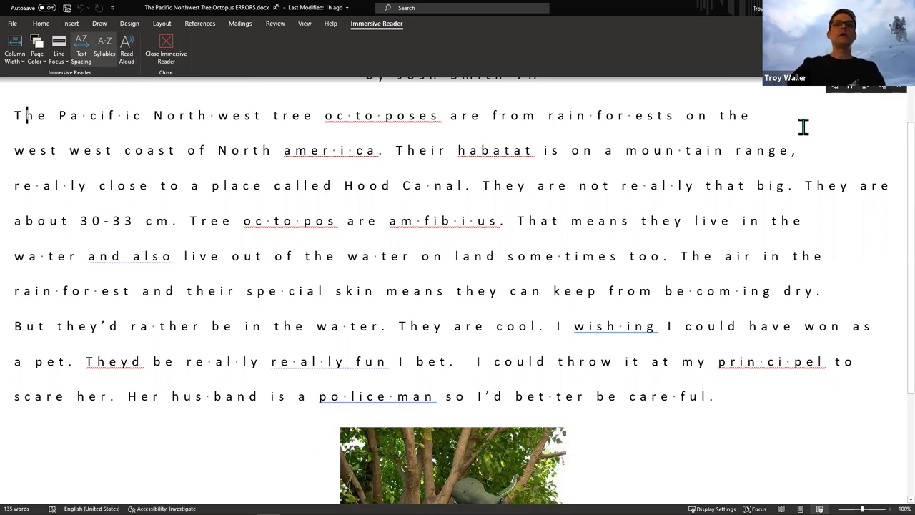
click(883, 88)
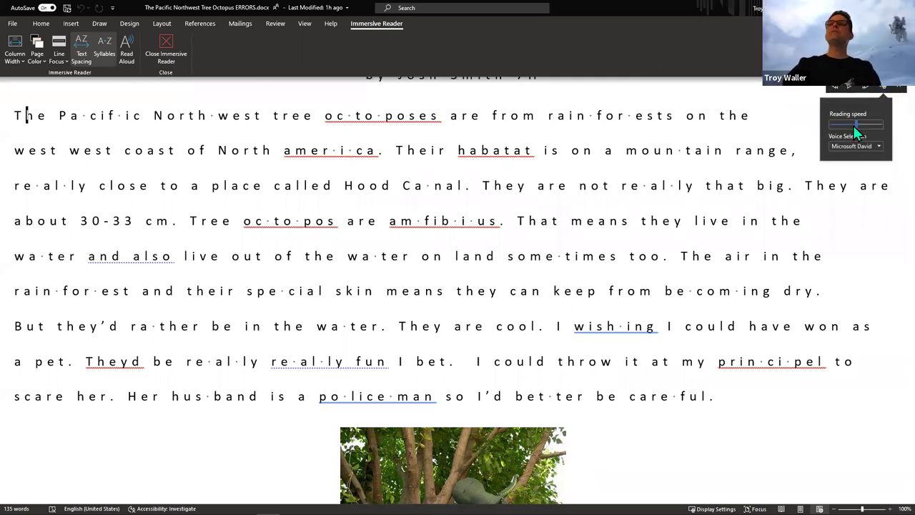
click(879, 146)
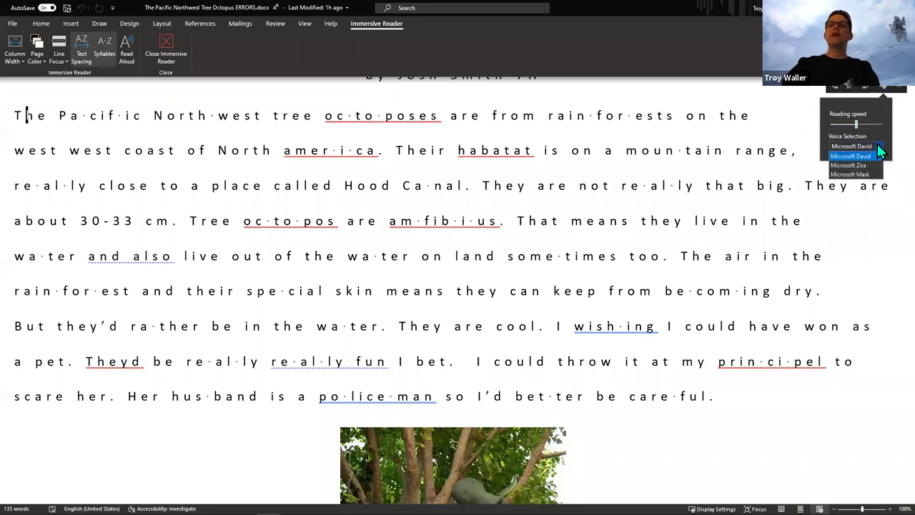
click(885, 93)
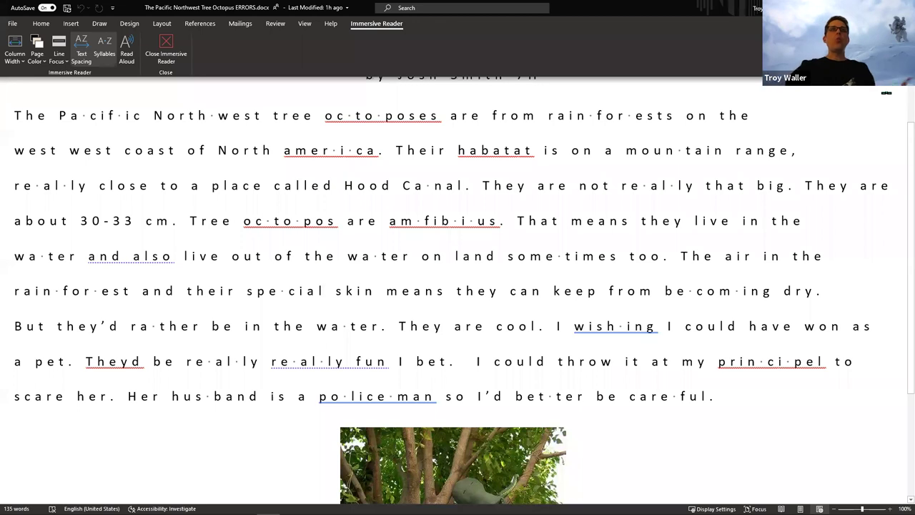
Step: Add the text "I can type inside the docuiment" after the essay's last sentence while in Immersive Reader
scroll(677, 361, up, 1)
scroll(678, 361, up, 1)
scroll(678, 361, down, 1)
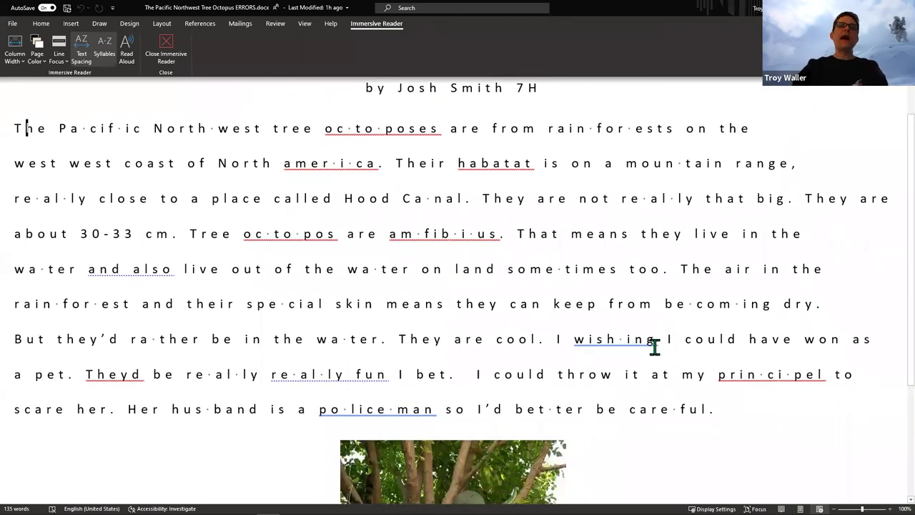
click(719, 410)
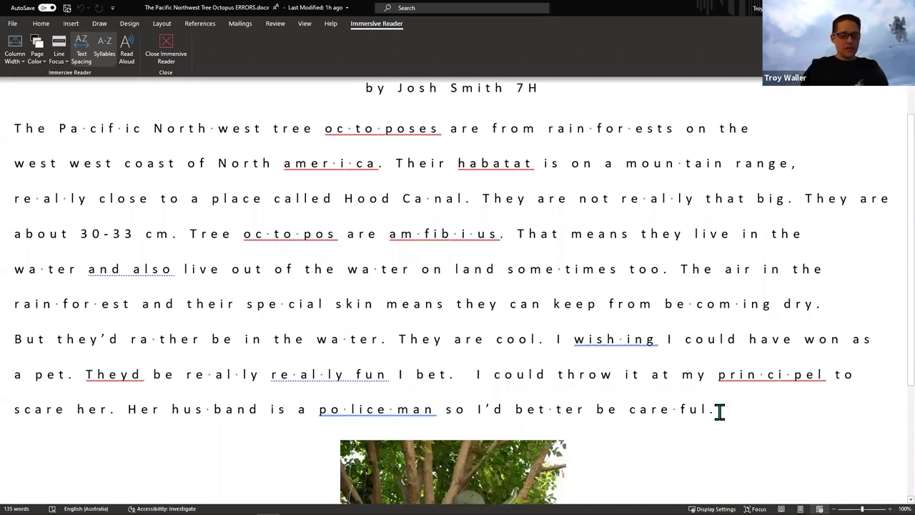
text(I can typ)
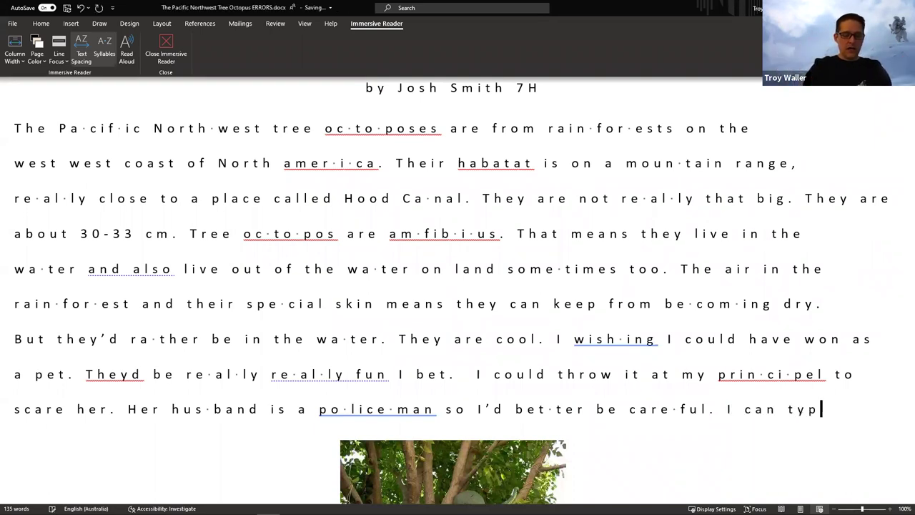
text(e in side)
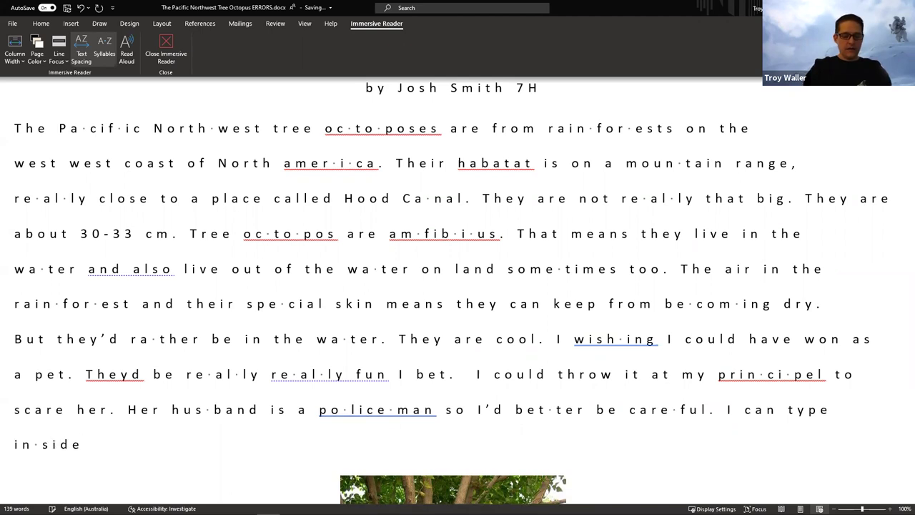
text( the docuiment)
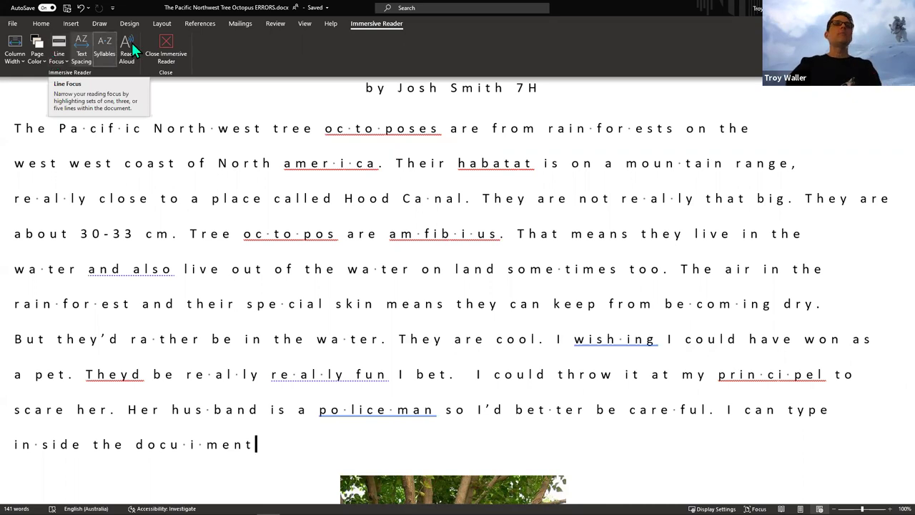
Step: Close Immersive Reader to see the essay in its normal page layout, and open Immersive Reader again
click(165, 38)
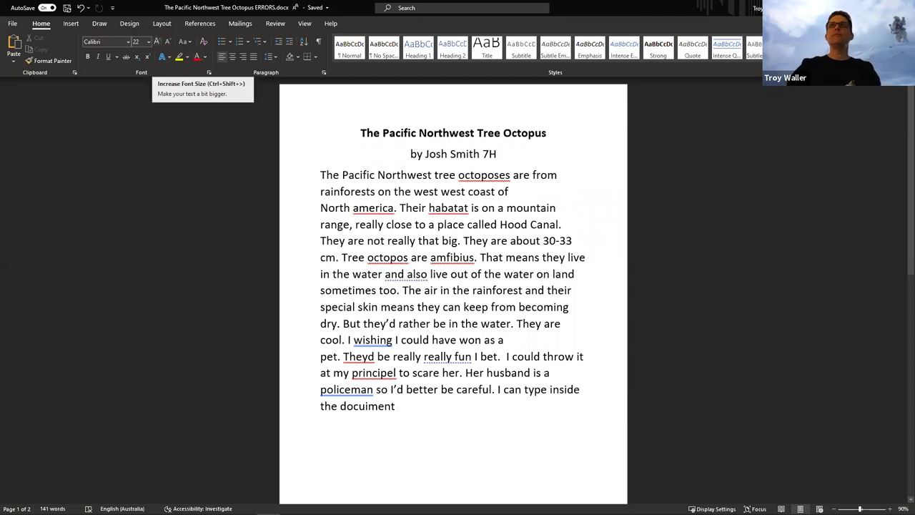
click(304, 24)
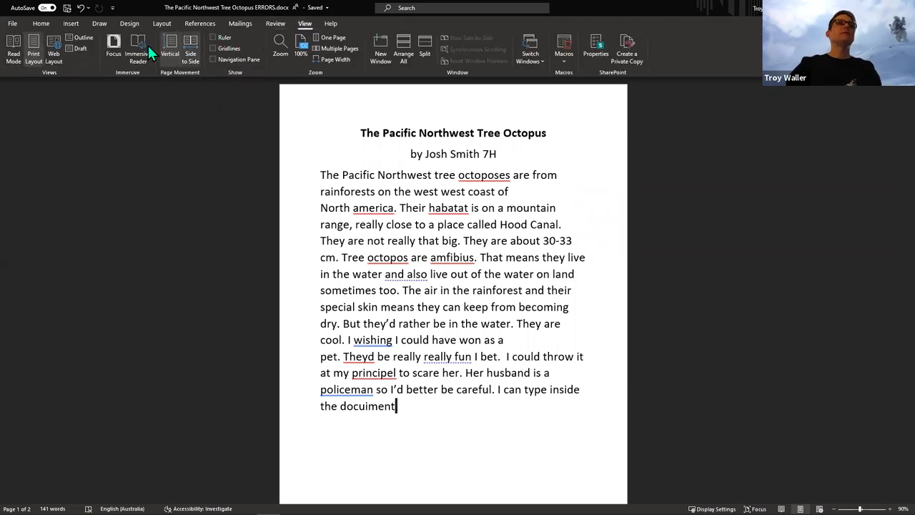
click(141, 45)
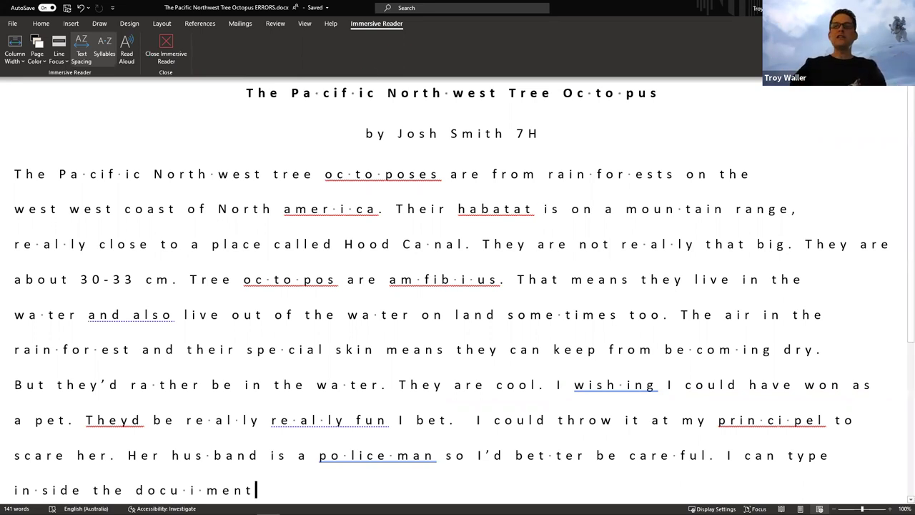
Step: Delete the text "I can type inside the docuiment" from the end of the essay and close Immersive Reader
click(728, 455)
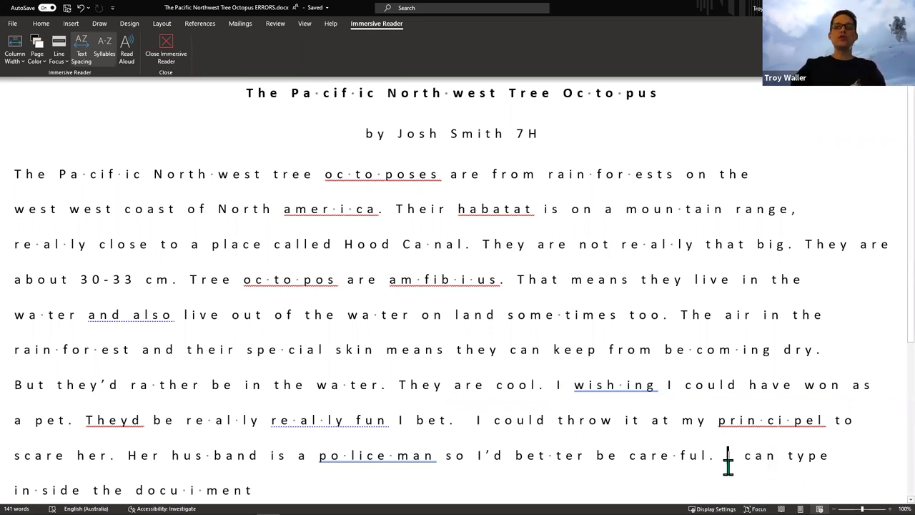
shift+click(709, 484)
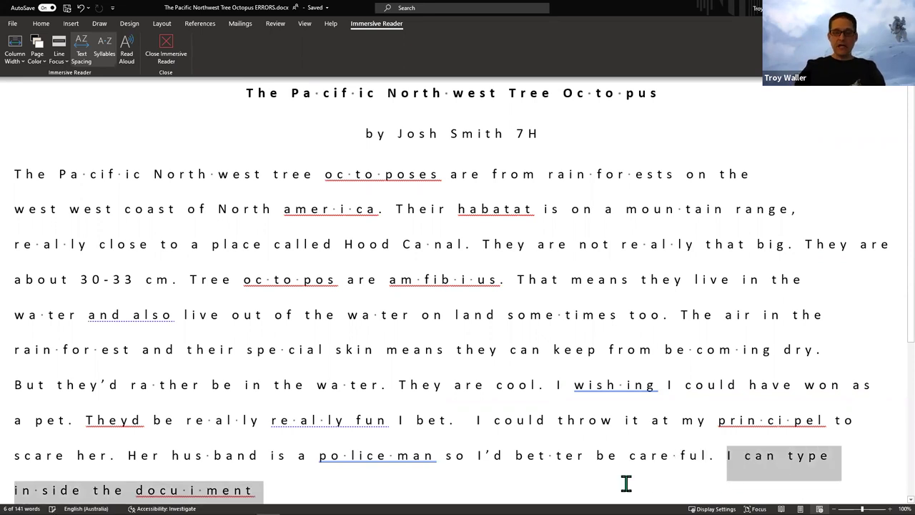
key(BackSpace)
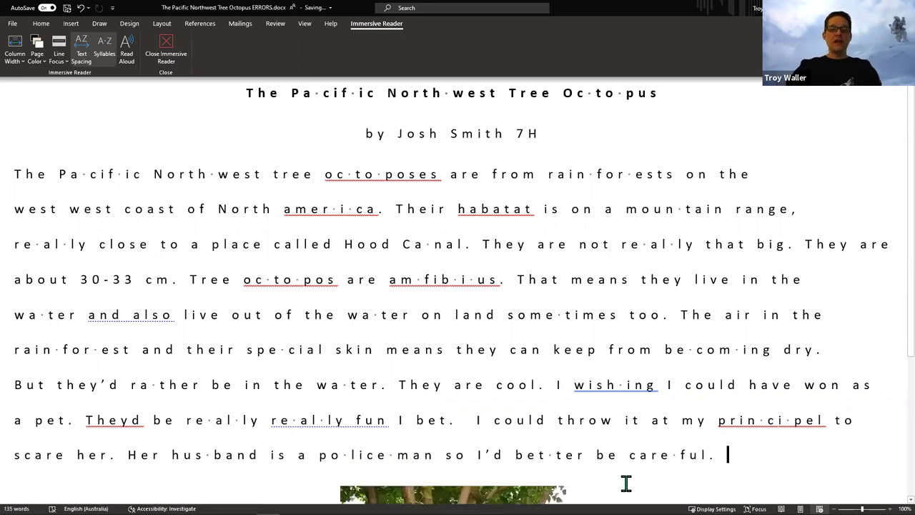
mouse_move(625, 513)
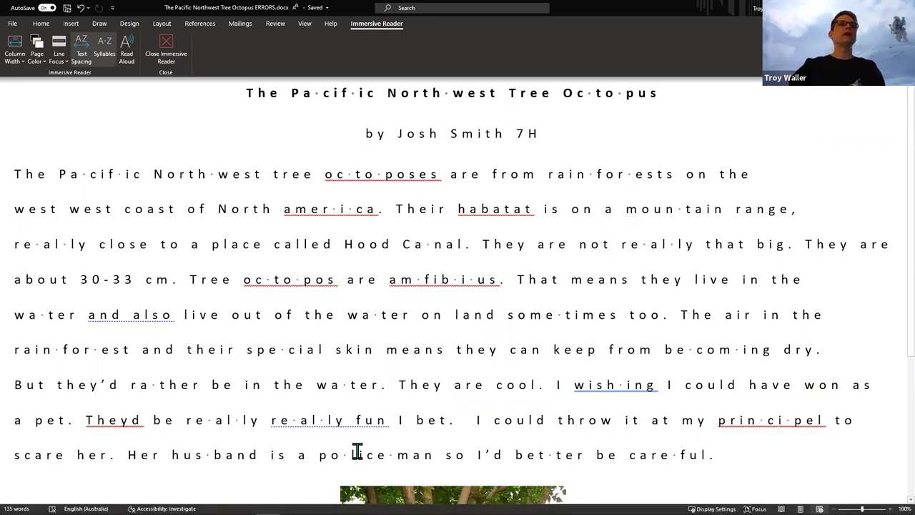
click(173, 64)
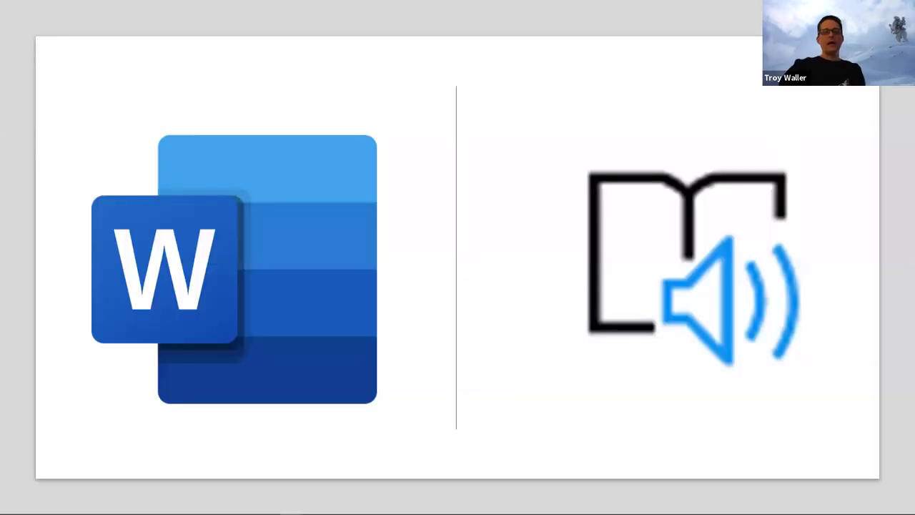
key(Right)
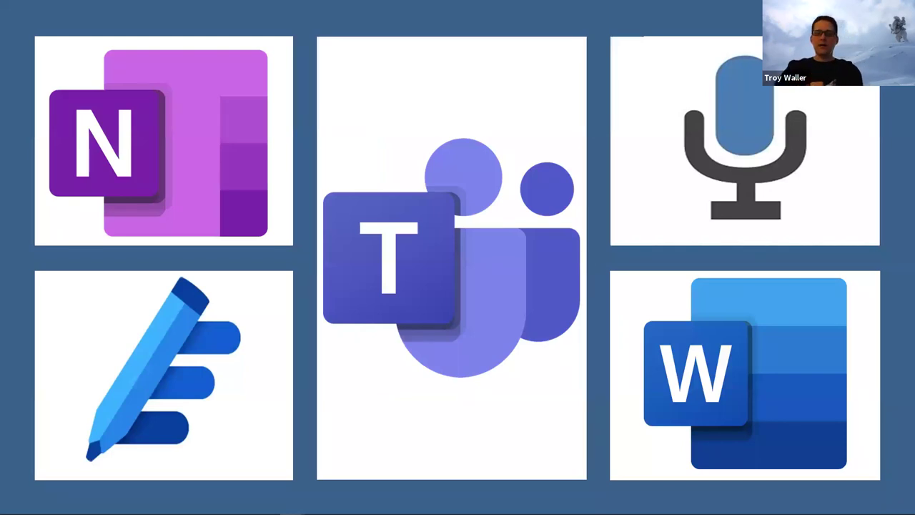
key(Right)
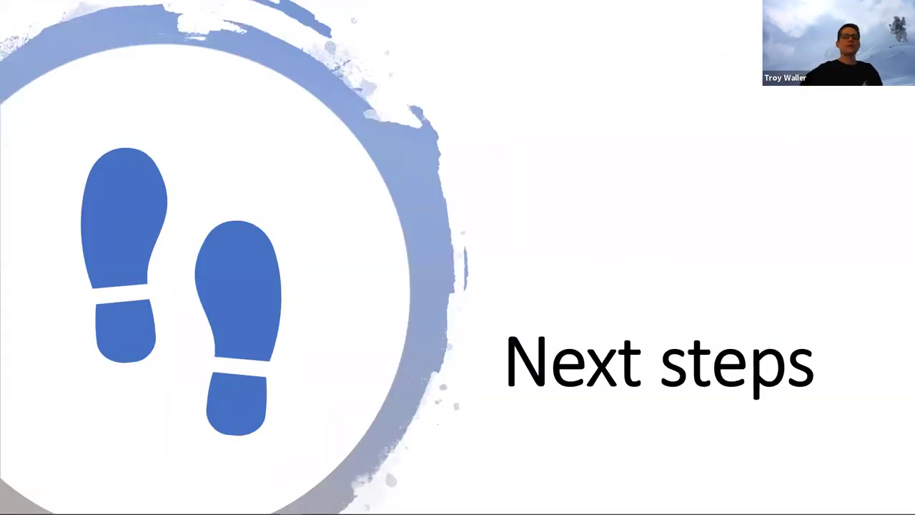
key(Right)
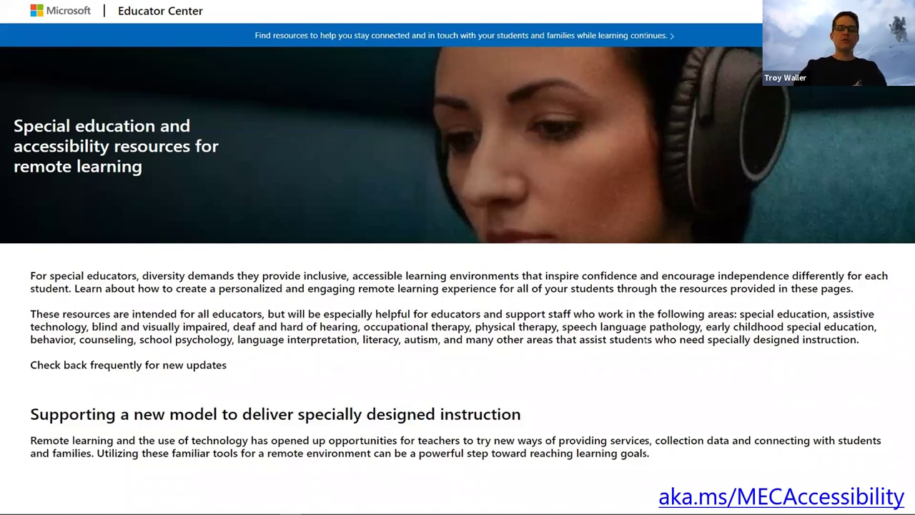
key(Right)
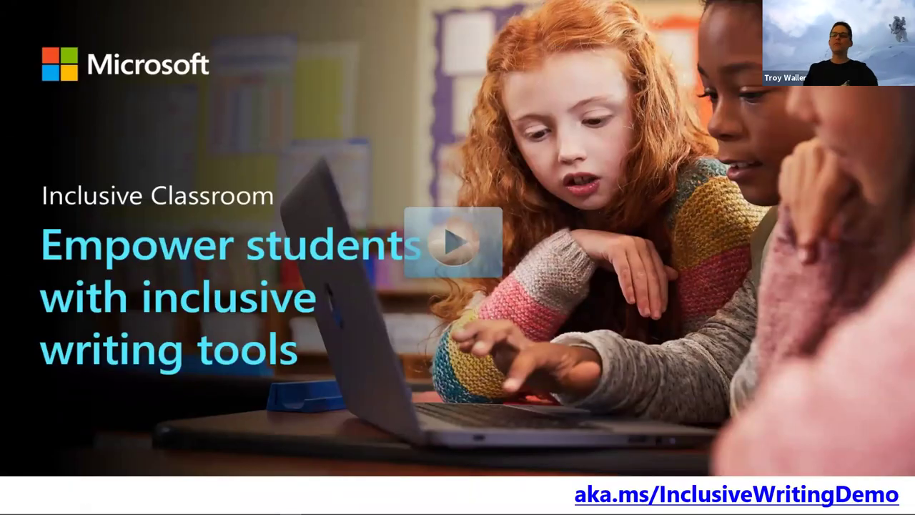